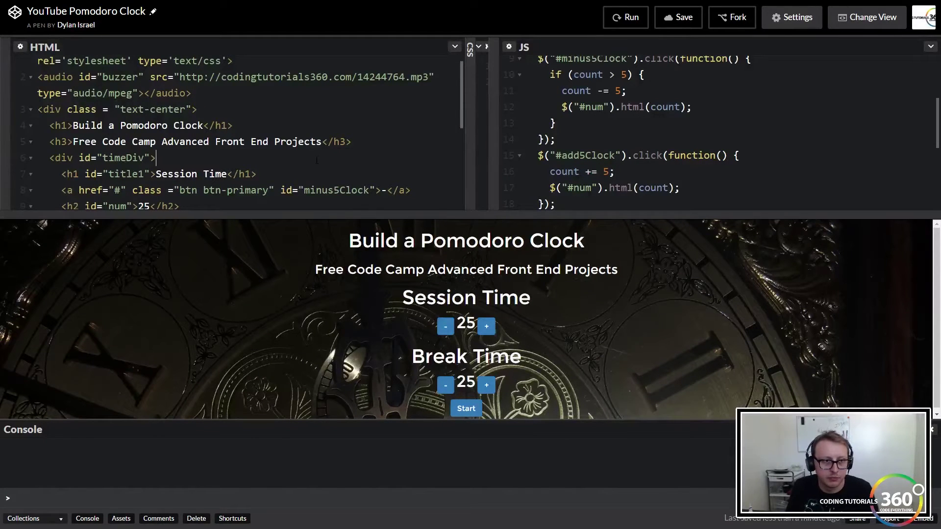
Enlarge the code editors and edit the HTML session number from 25 to 5
left_click_drag(326, 215, 326, 280)
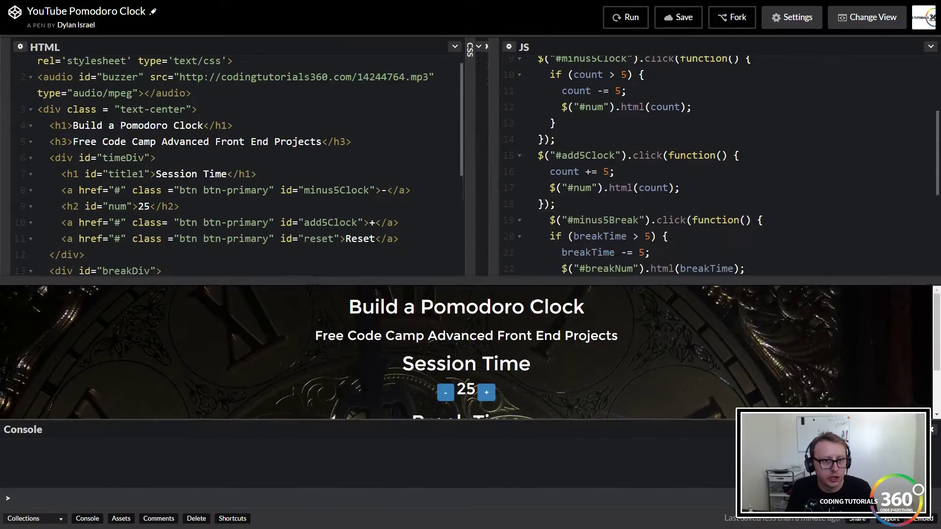
key("BackSpace")
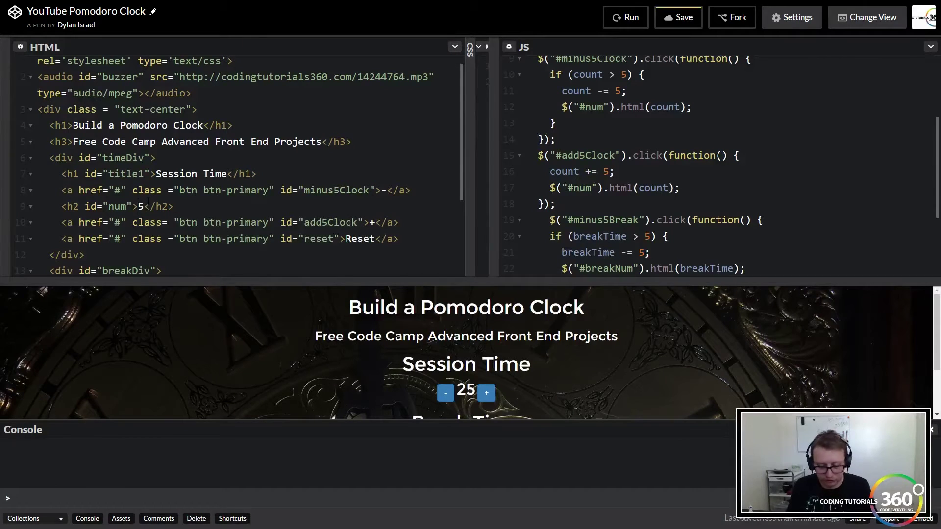
scroll(220, 184, "down", 3)
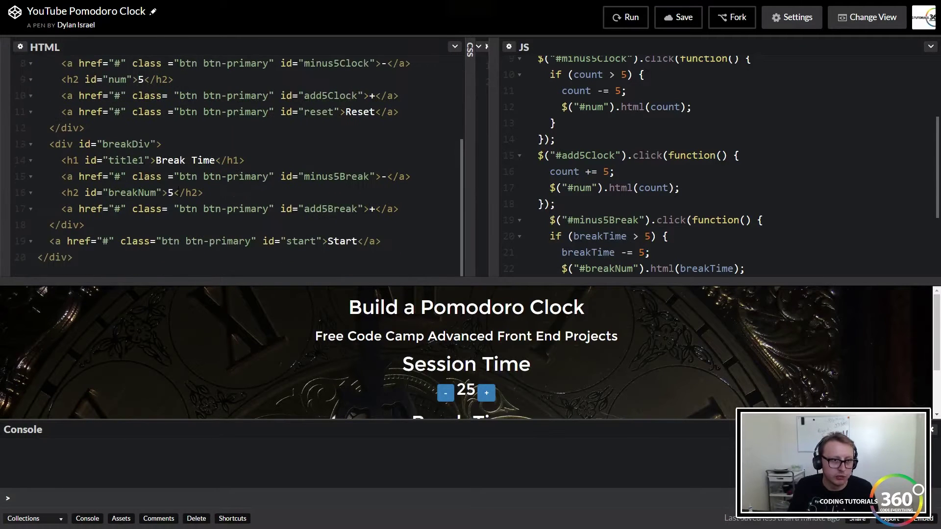
Rerun the pen to check the 5-minute clock, then widen the JavaScript editor
left_click(624, 17)
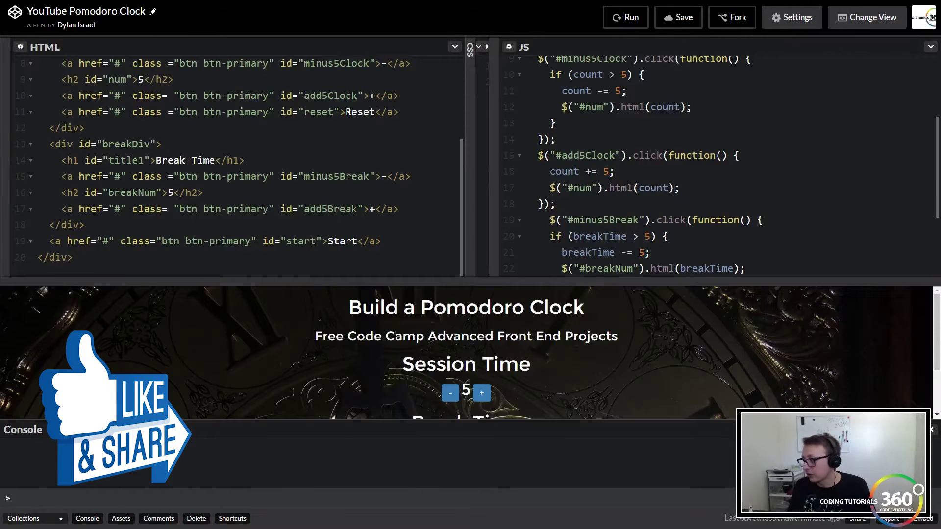
scroll(466, 353, "down", 3)
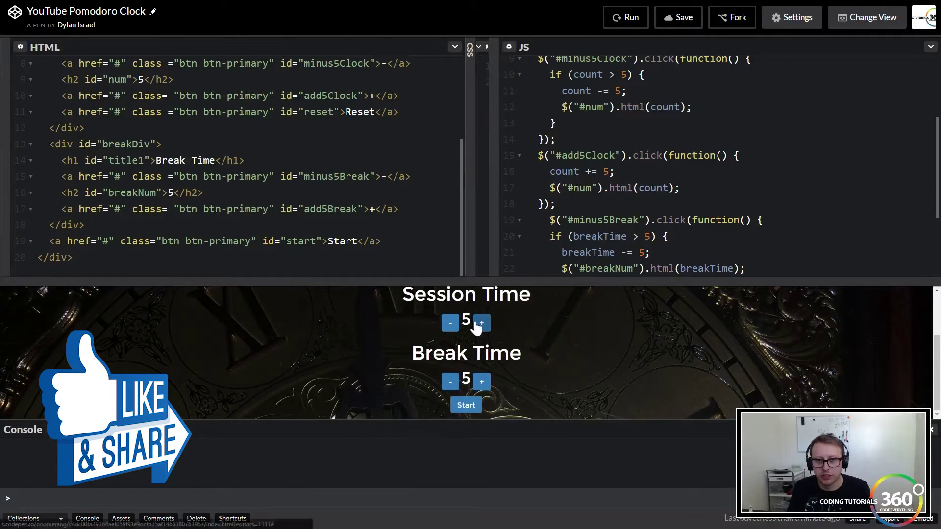
left_click_drag(471, 282, 470, 221)
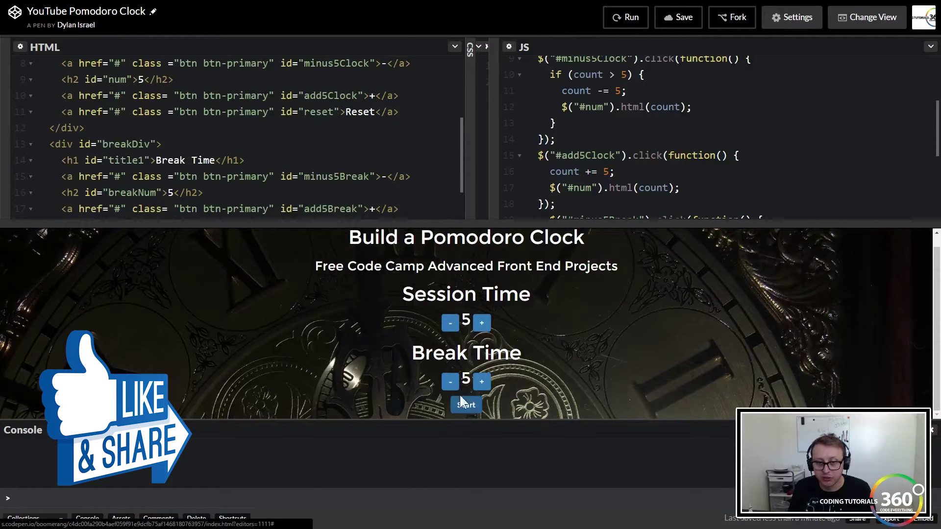
scroll(698, 132, "down", 1)
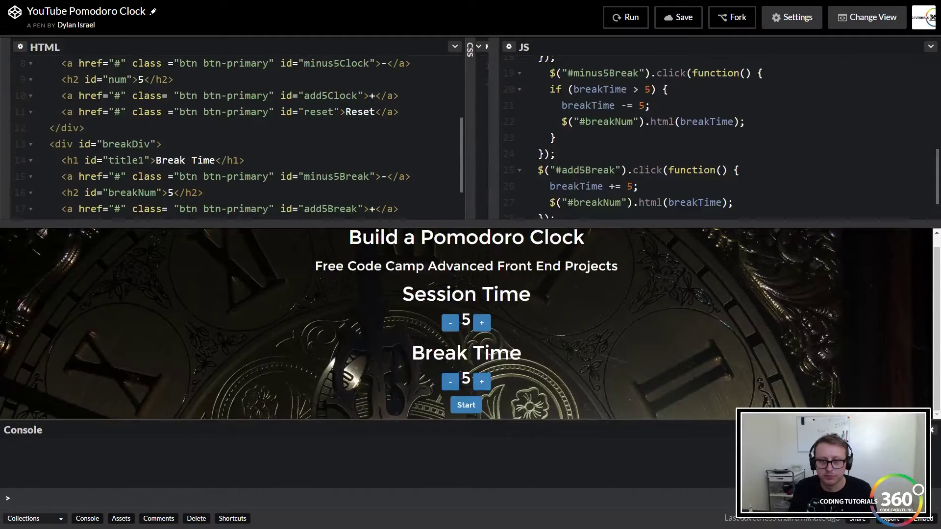
left_click_drag(485, 132, 2, 105)
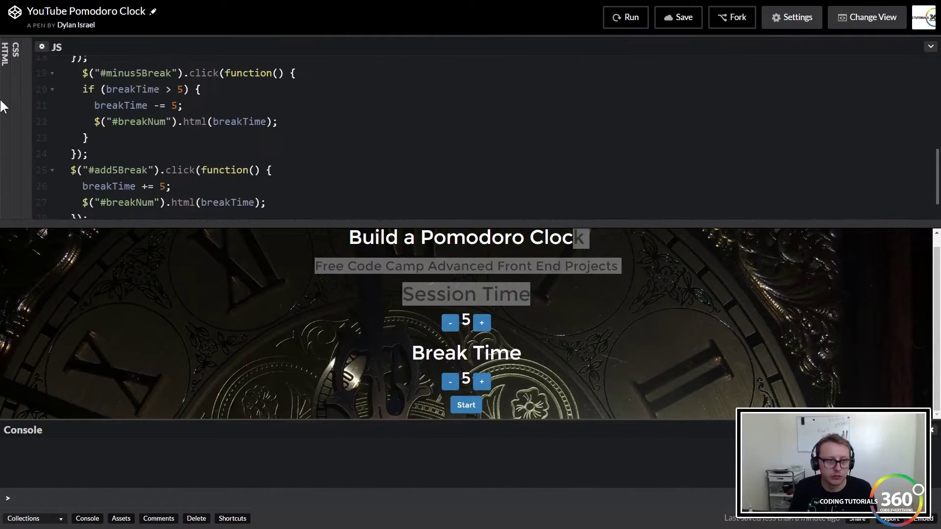
left_click_drag(241, 223, 253, 344)
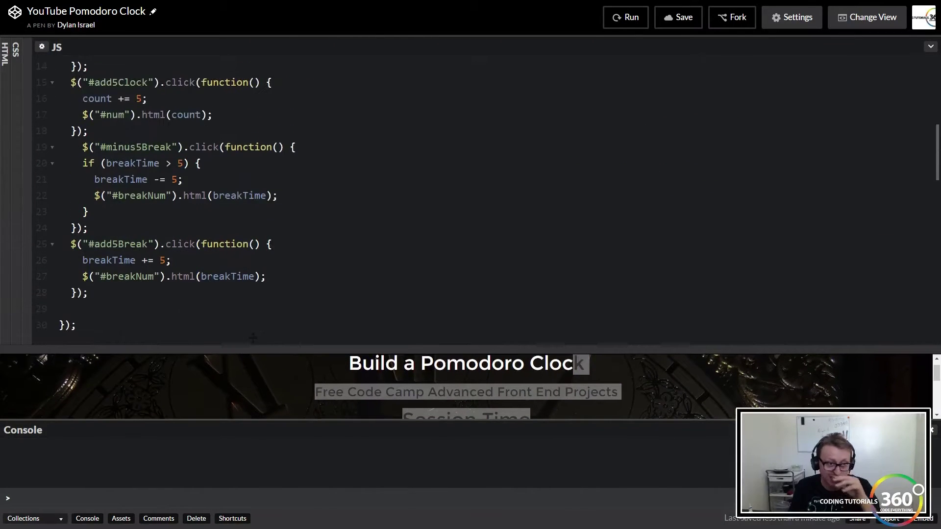
scroll(243, 220, "up", 3)
scroll(242, 220, "up", 3)
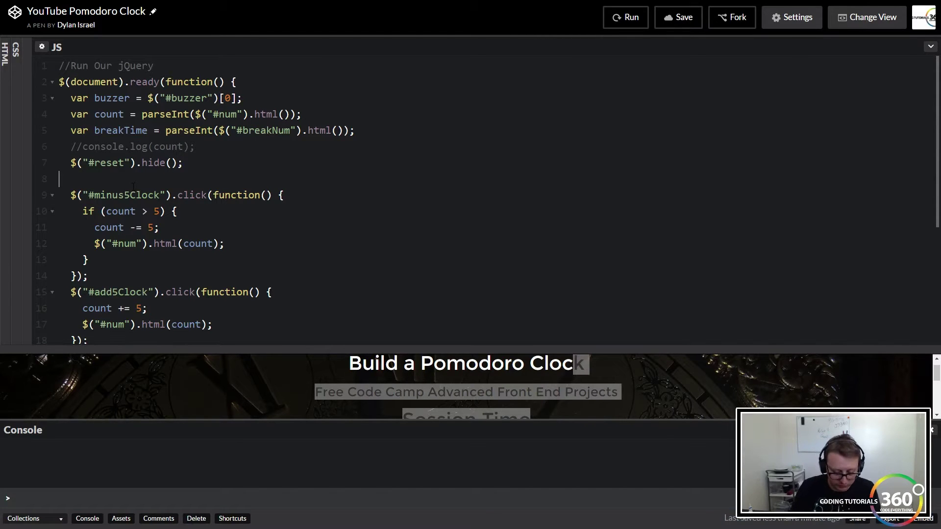
type("$(0")
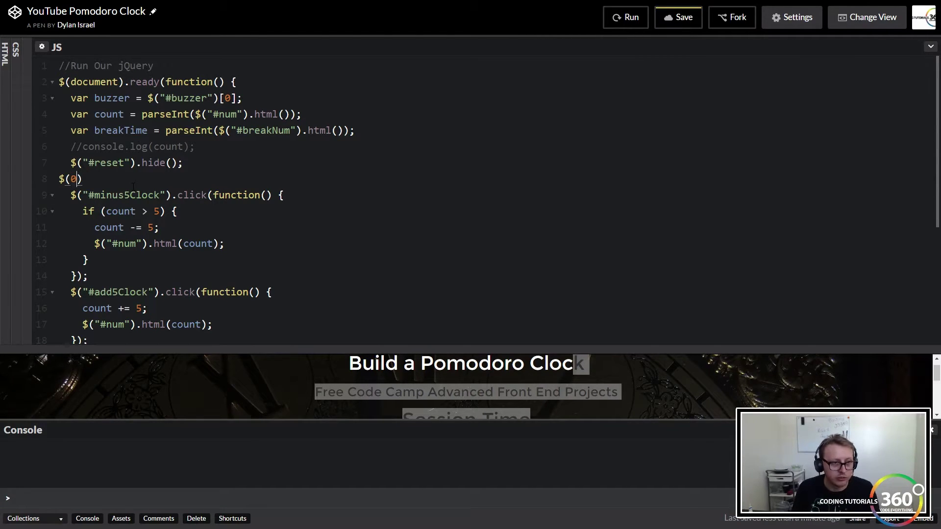
Add an empty $("#start").click(function(){ }); handler on line 8 and save the pen
key("BackSpace")
type("\"")
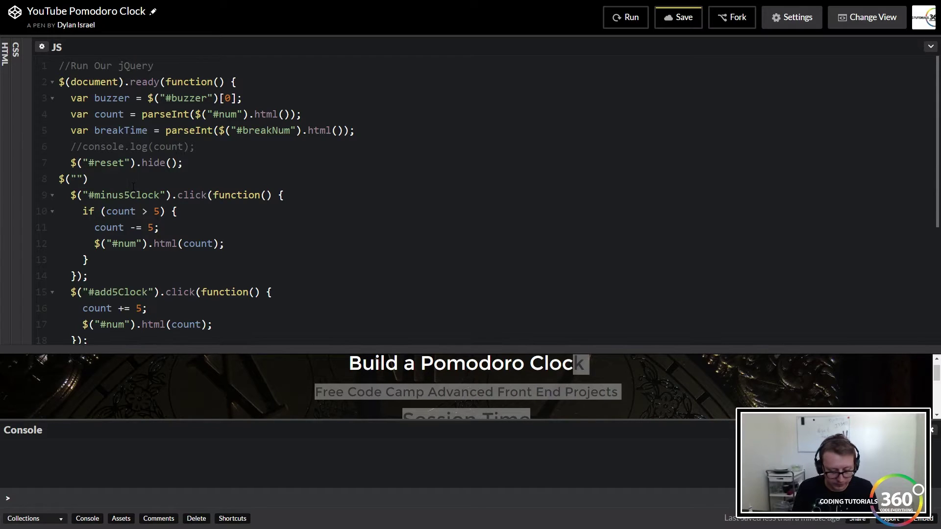
type("#start")
key("End")
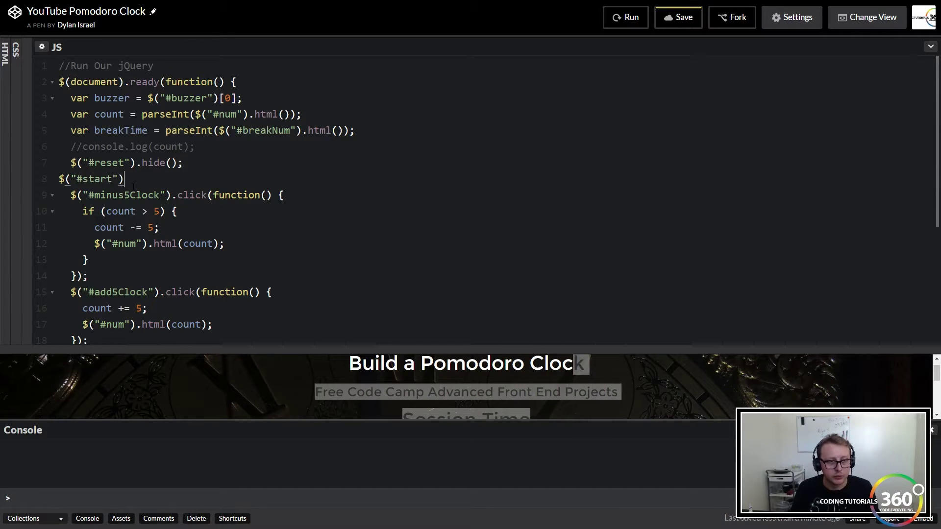
type(".click(")
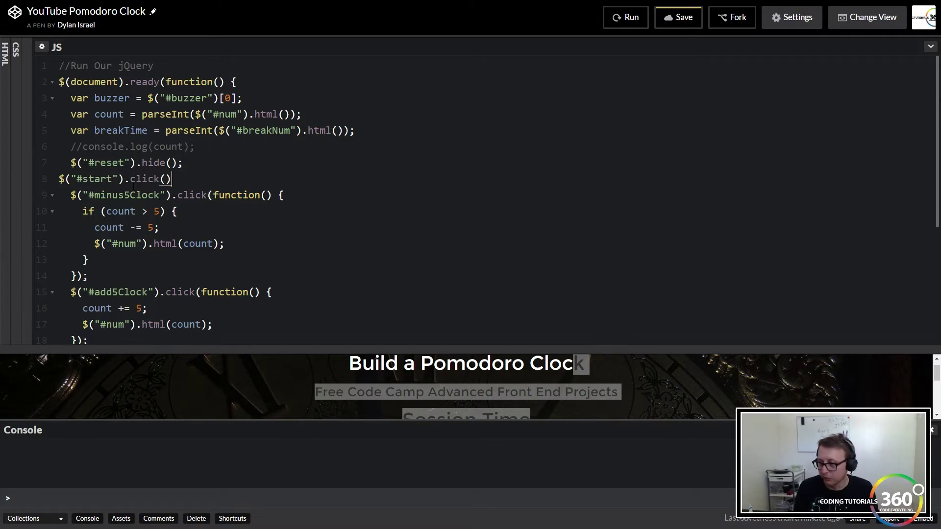
type("function")
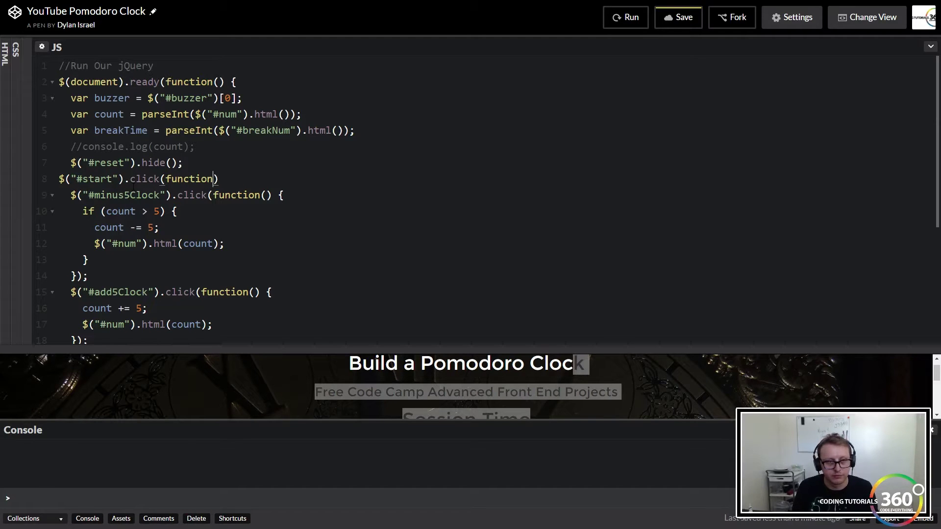
type("()")
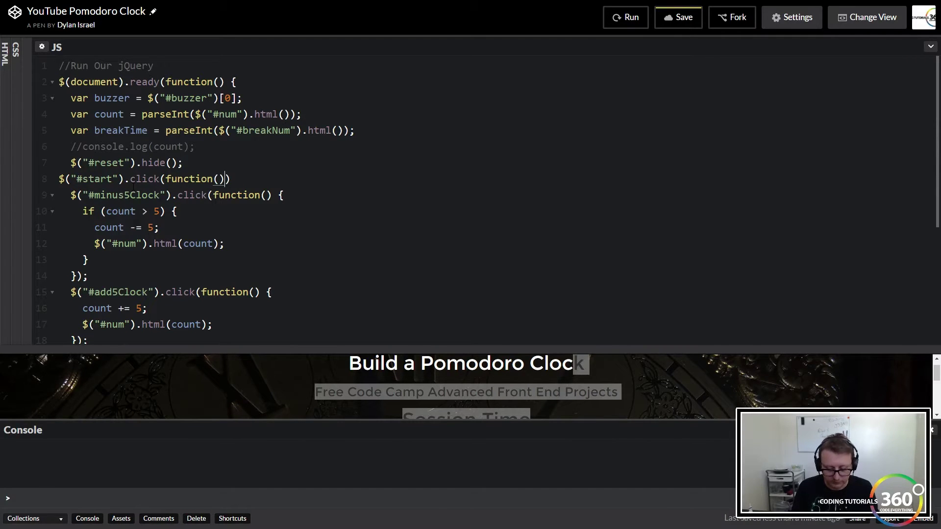
type("{")
key("Return")
type("1;")
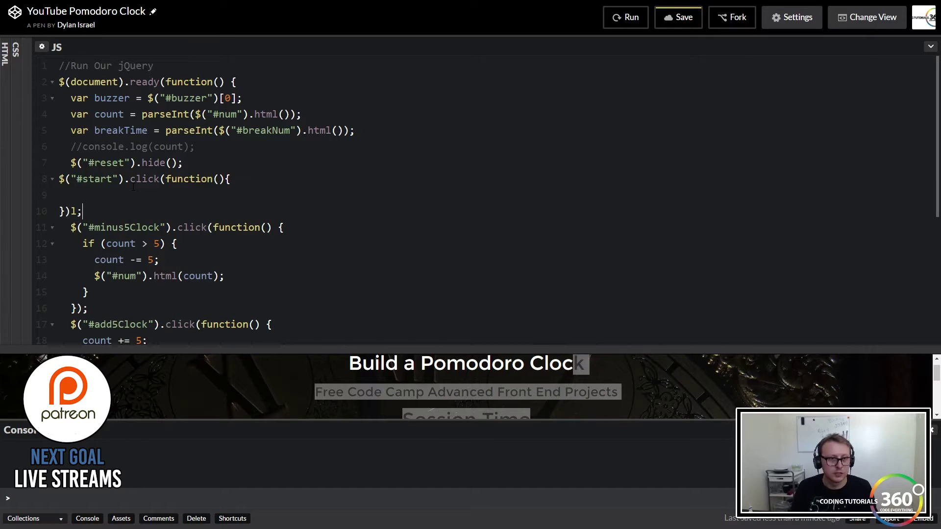
key("BackSpace")
key("BackSpace")
key("ctrl+s")
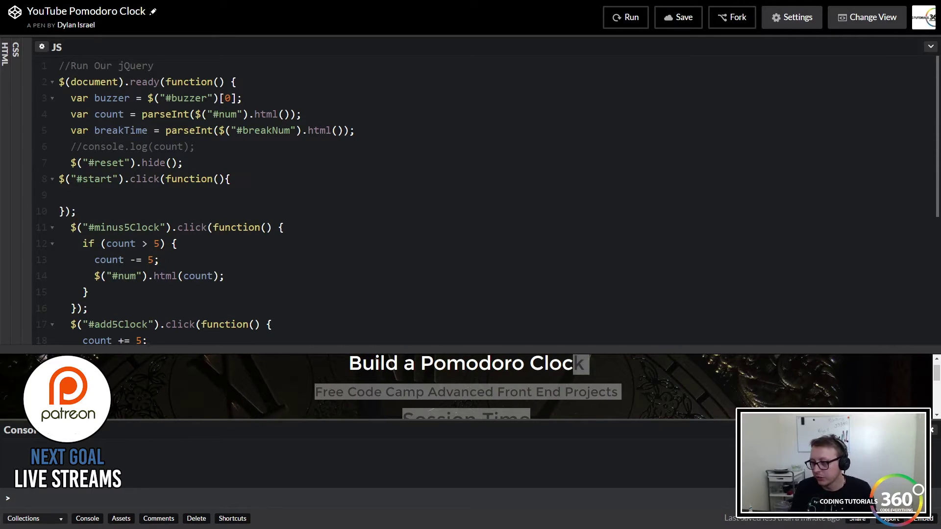
Inside the start handler, add var counter = setInterval(timer, 1000); followed by blank lines
key("Up")
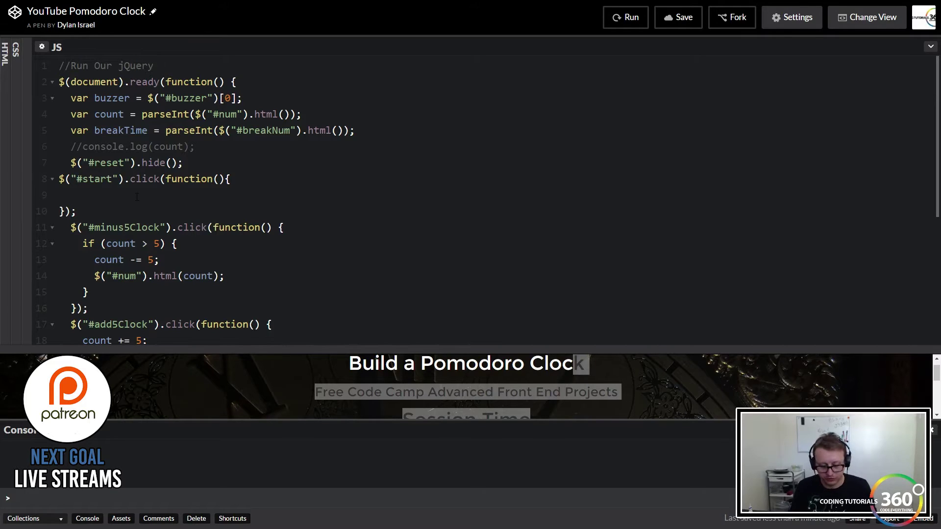
type("var ")
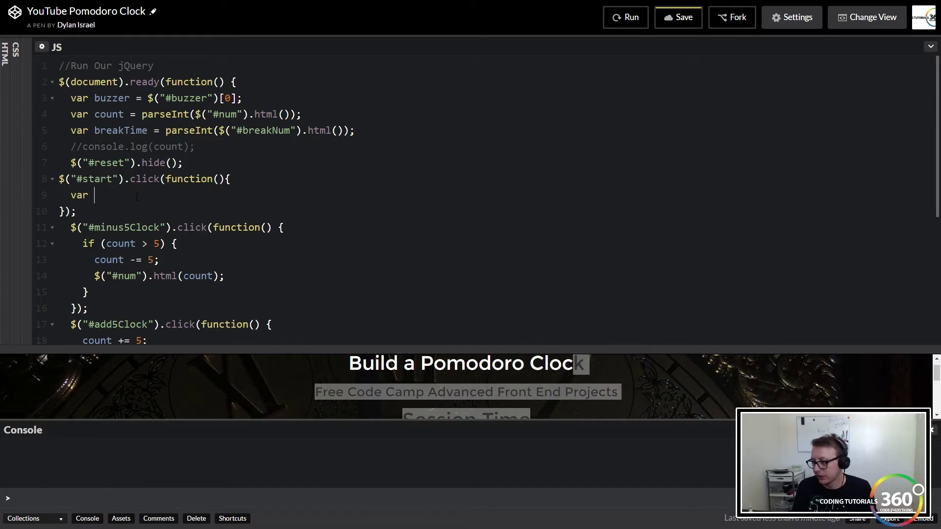
type("counter")
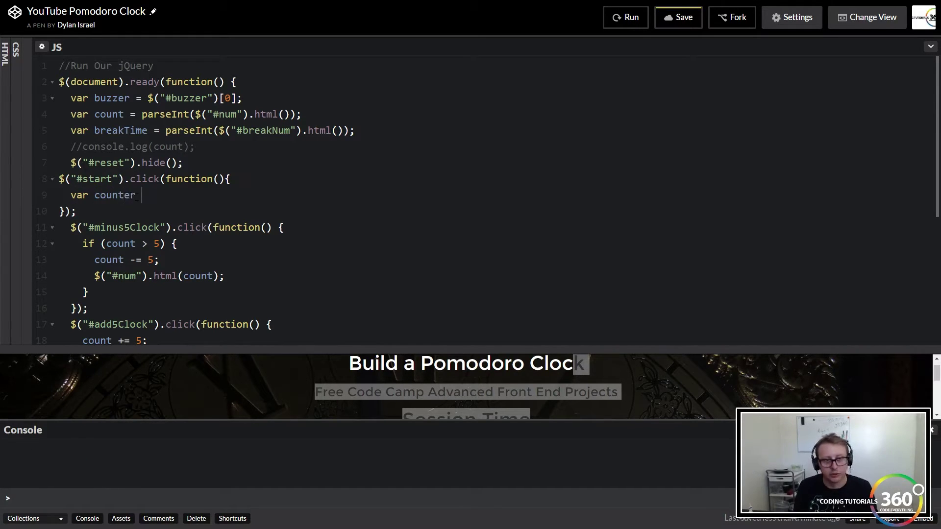
type("= \"\"")
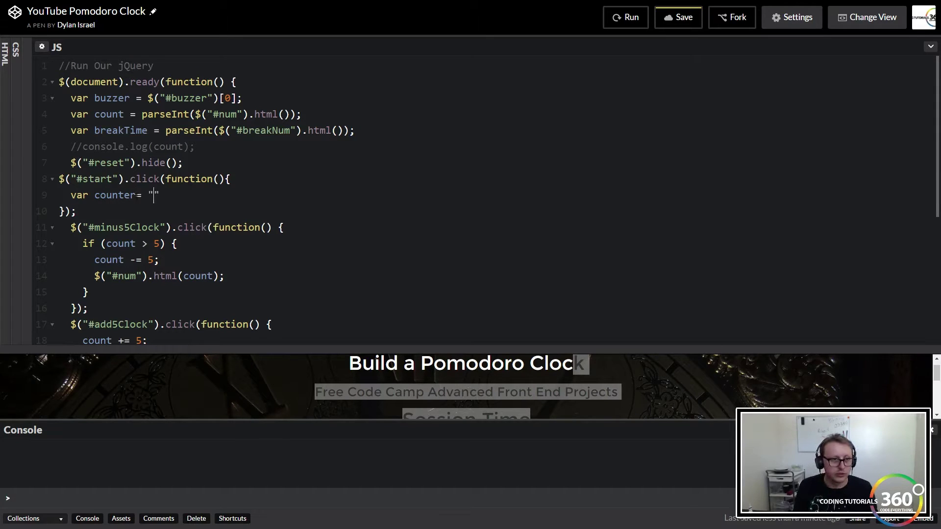
key("Left")
key("BackSpace")
key("BackSpace")
type("setIn")
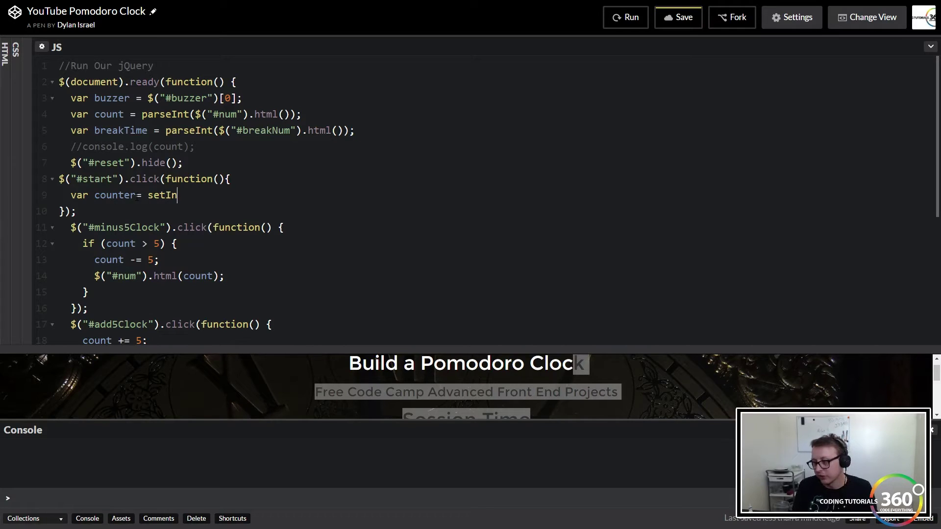
type("terva")
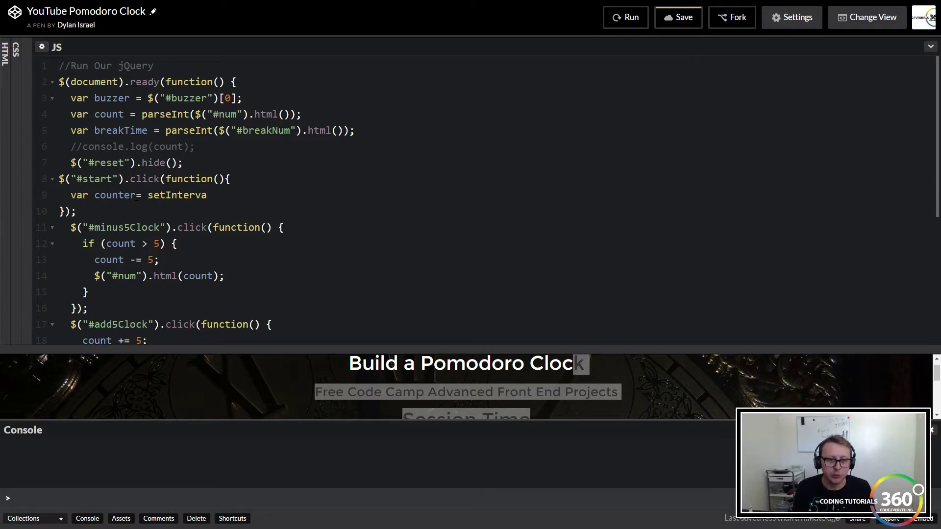
type("l(")
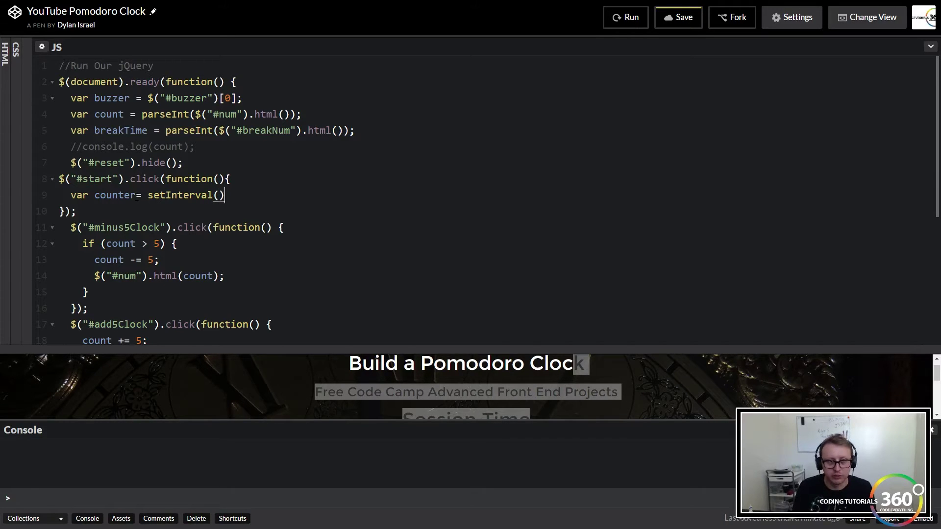
type("timer")
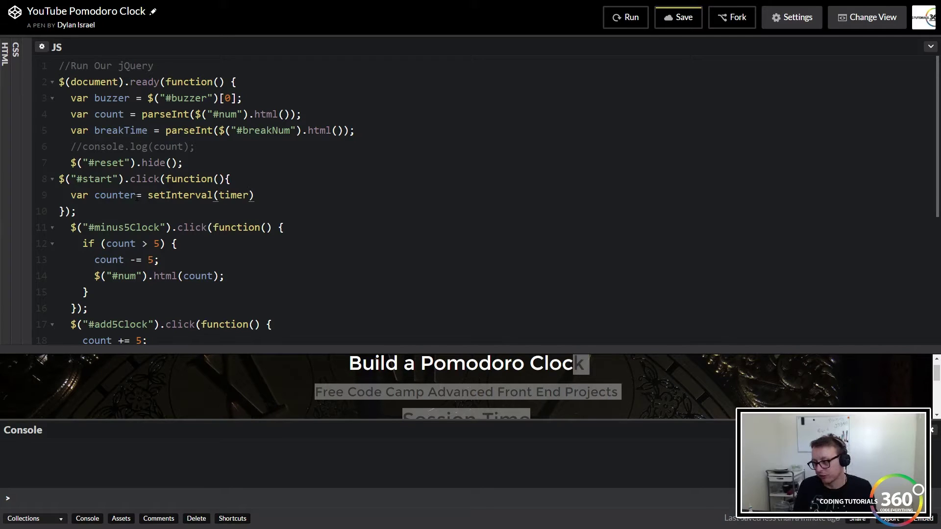
type(", 100")
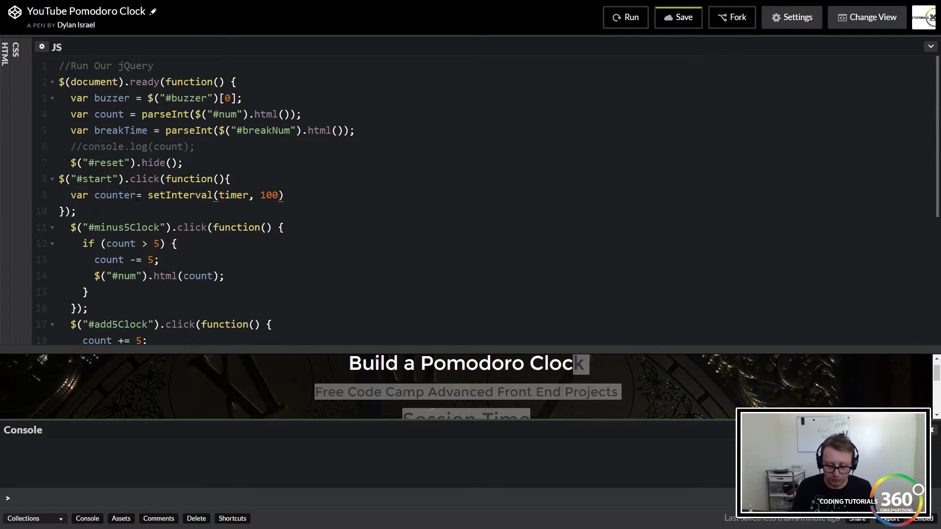
type("0)")
key("Return")
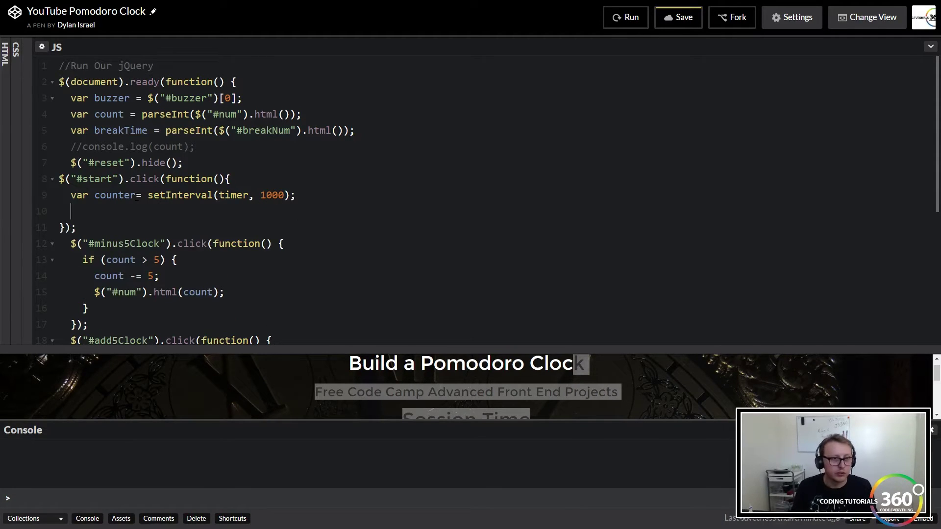
key("Return")
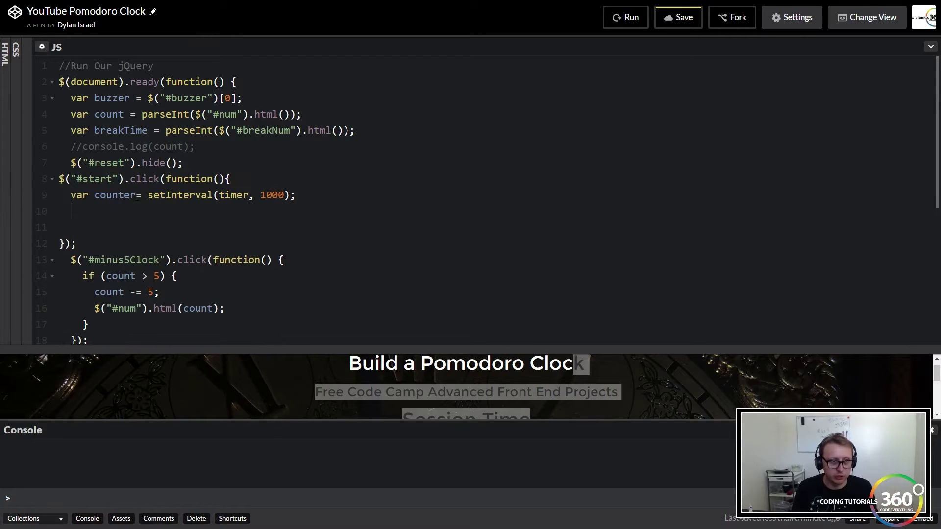
key("Return")
type("function tim")
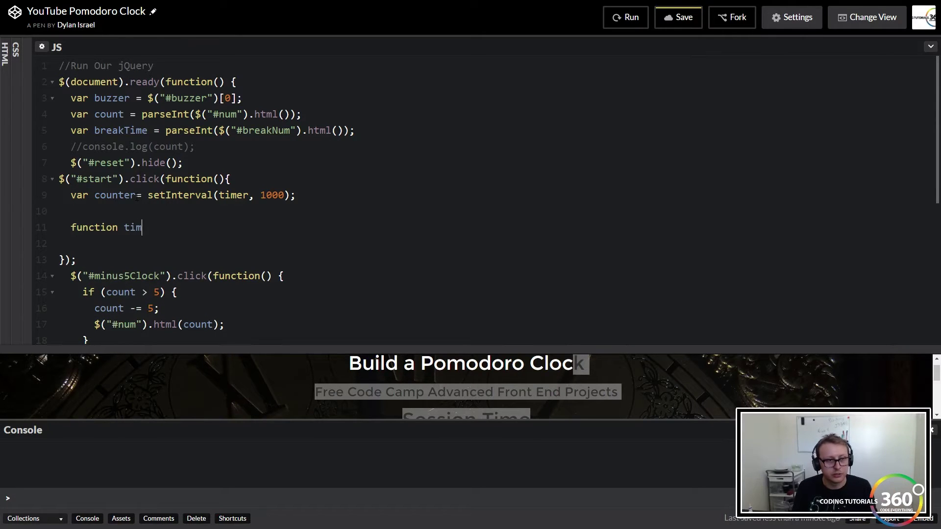
type("er()")
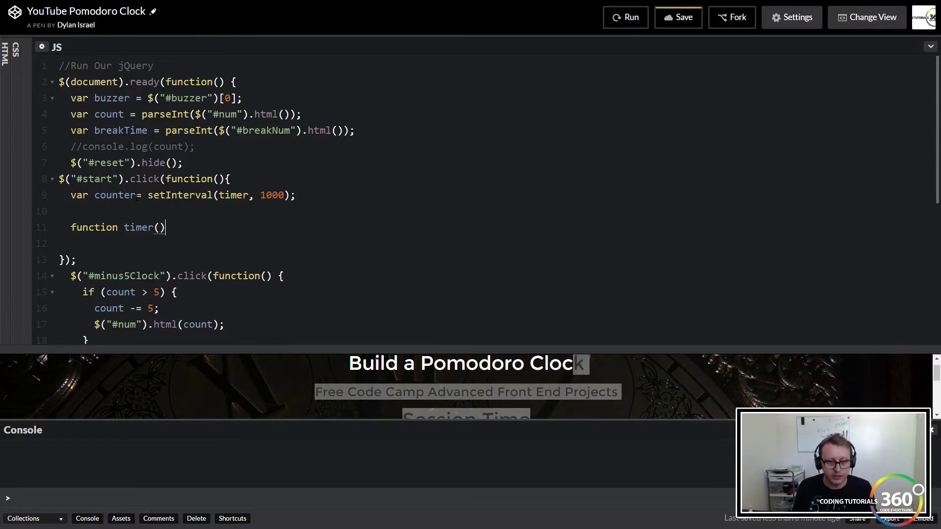
type("{")
Open up the timer function body, save, and review the timer callback and 1000 ms interval
key("Return")
key("ctrl+s")
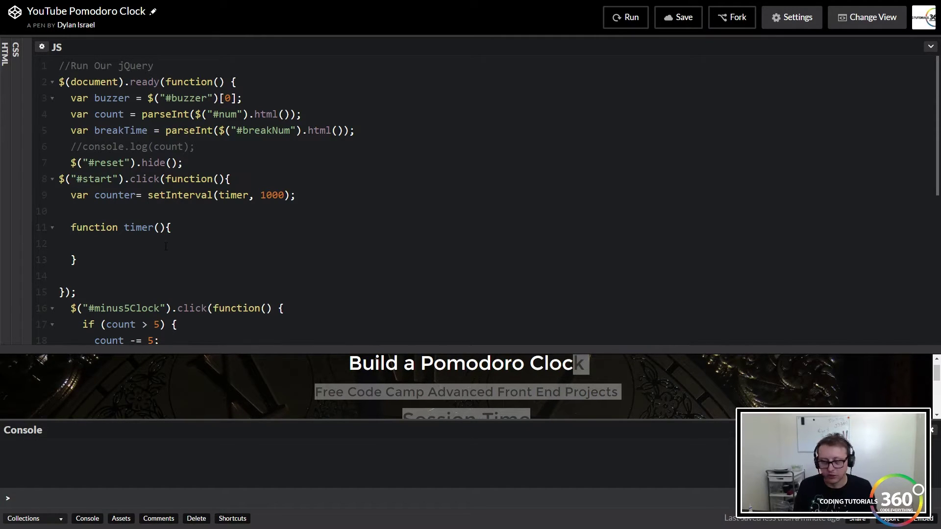
type("count")
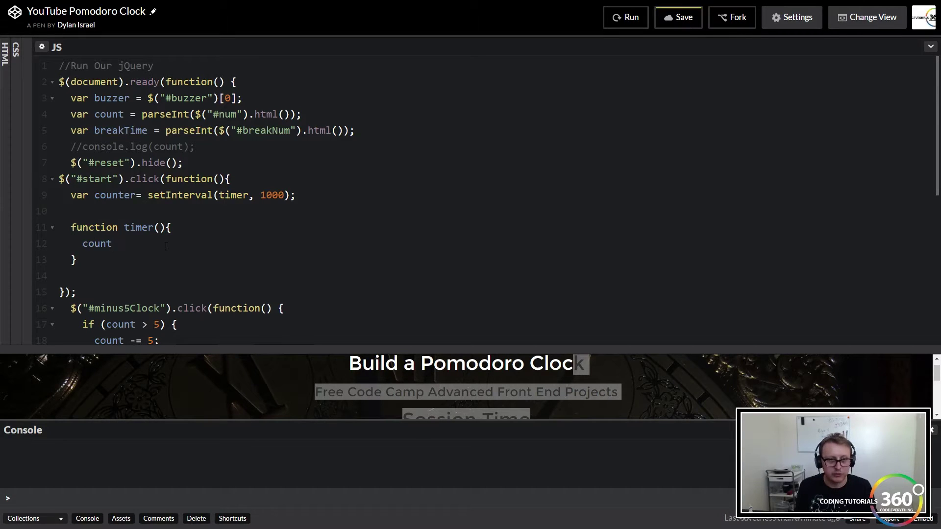
type("-=1")
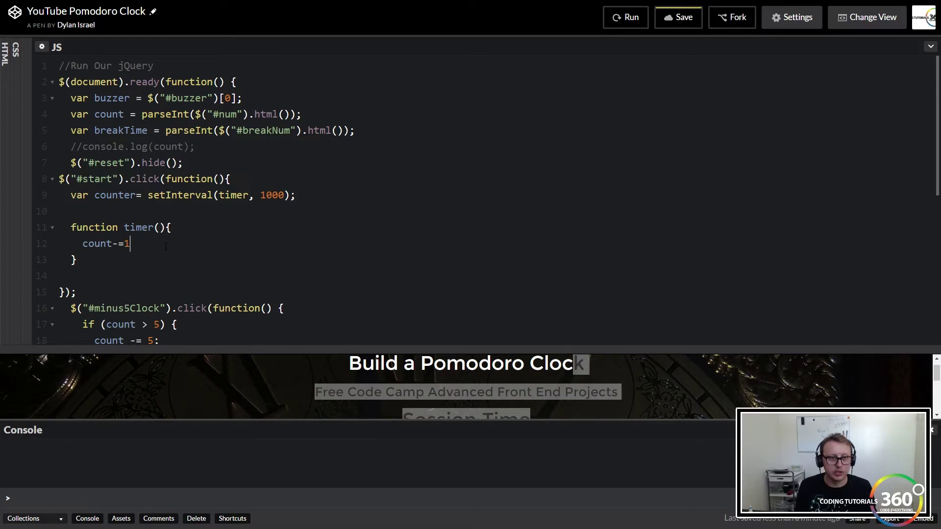
type(";")
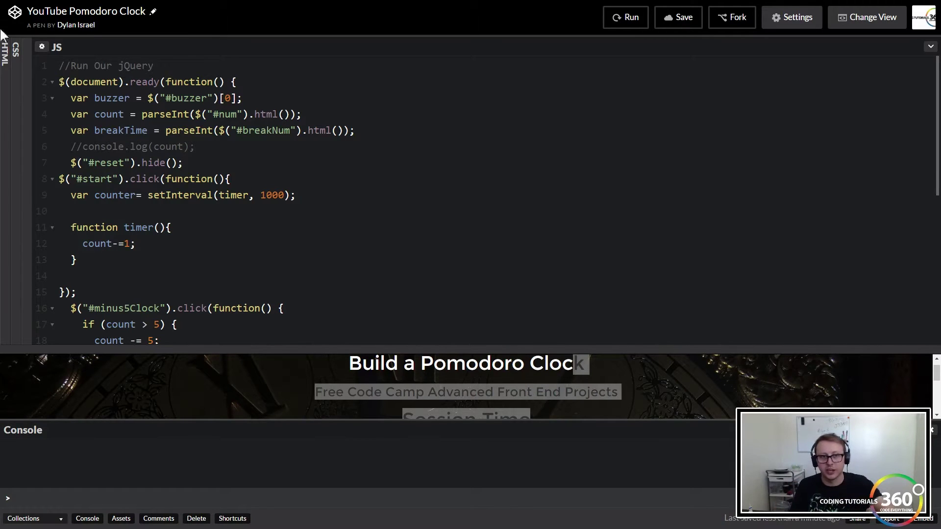
double_click(272, 195)
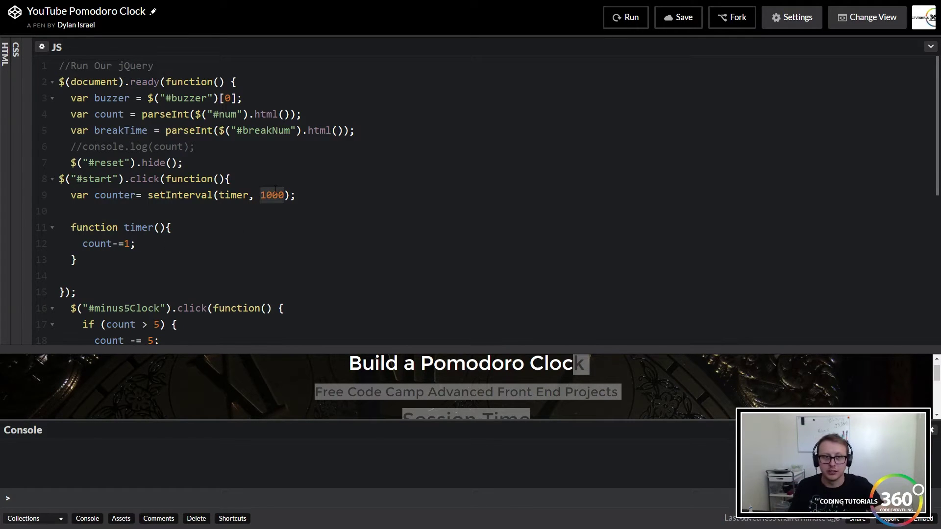
double_click(234, 195)
left_click(161, 249)
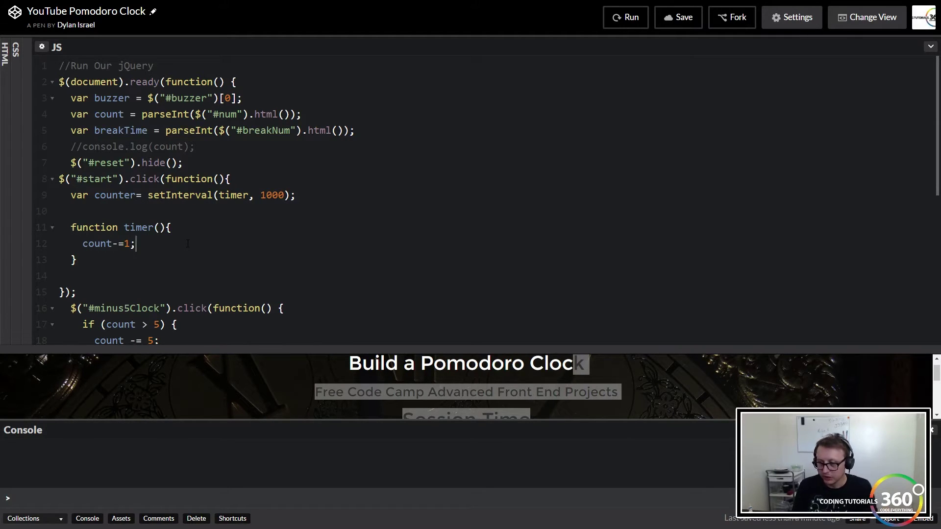
Add count-=1; and $("#num").html(count); to the timer body, save, and rerun the pen
key("Return")
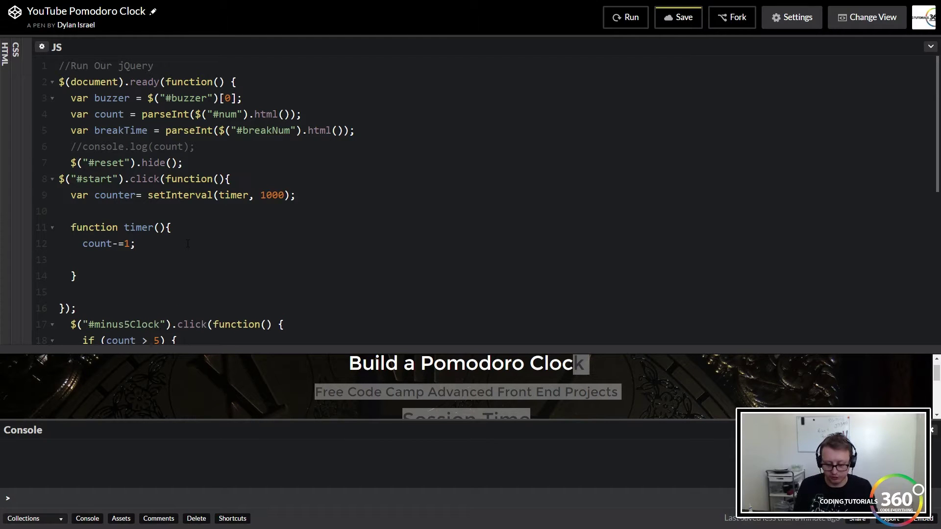
type("if(")
key("BackSpace")
key("BackSpace")
key("BackSpace")
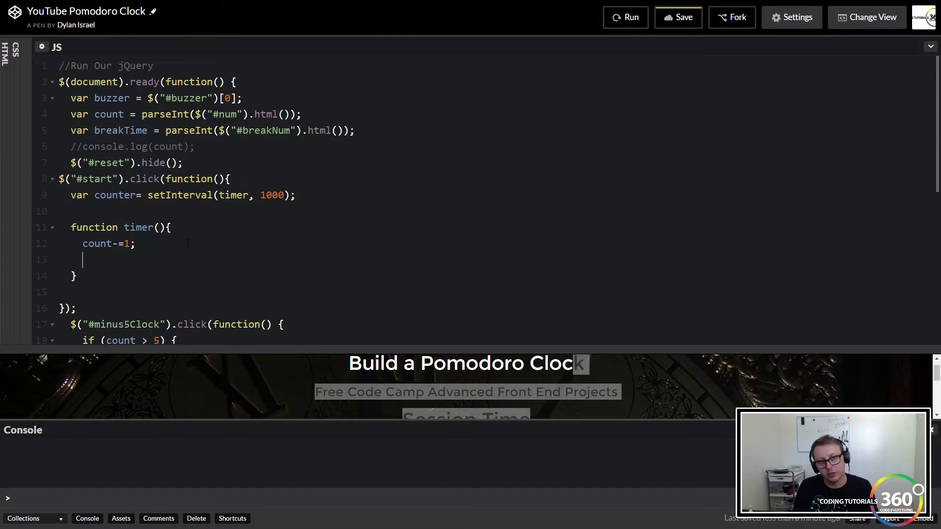
key("Return")
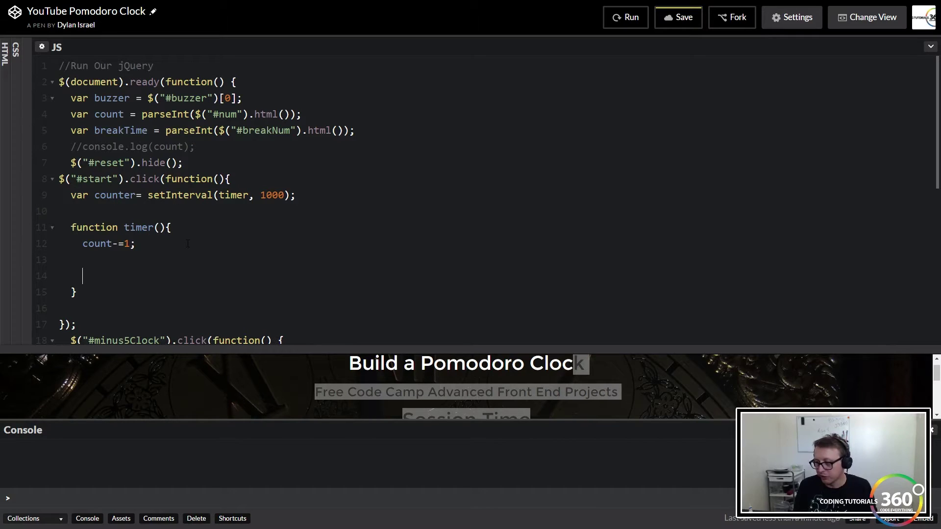
key("Return")
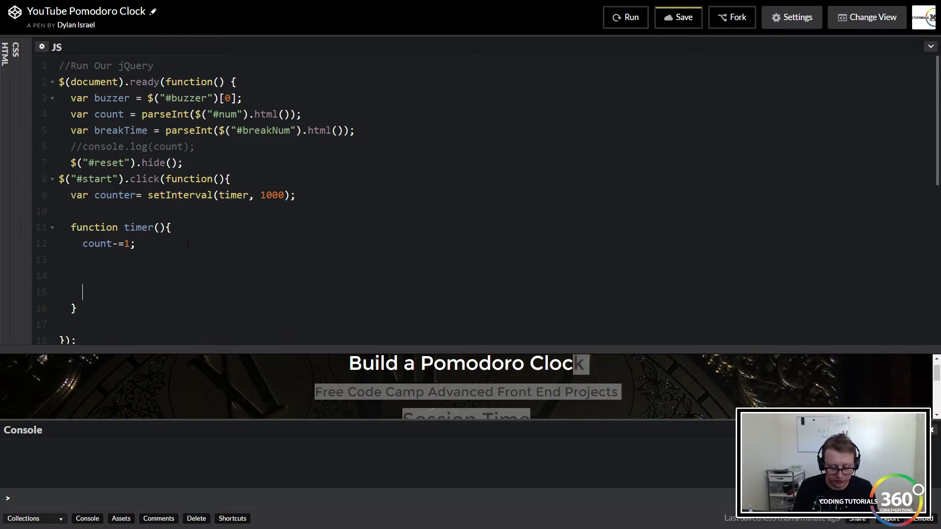
type("$(0")
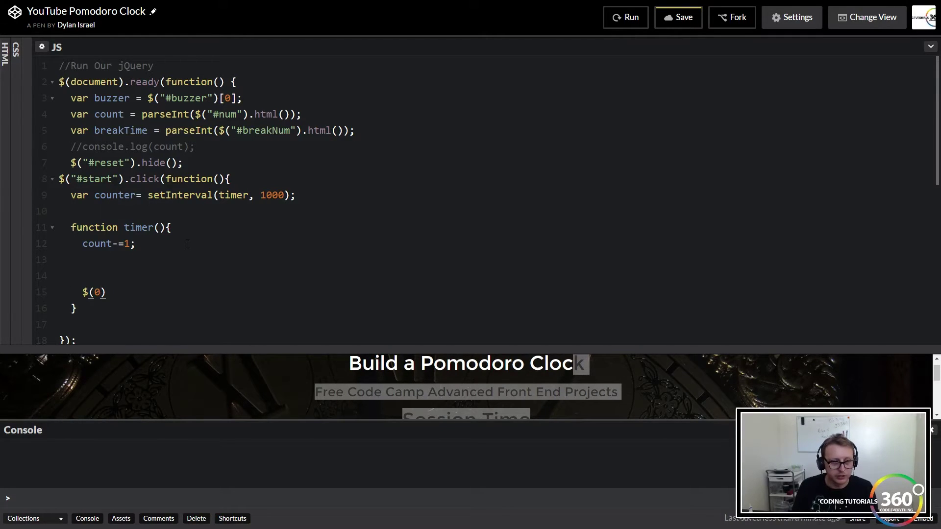
key("BackSpace")
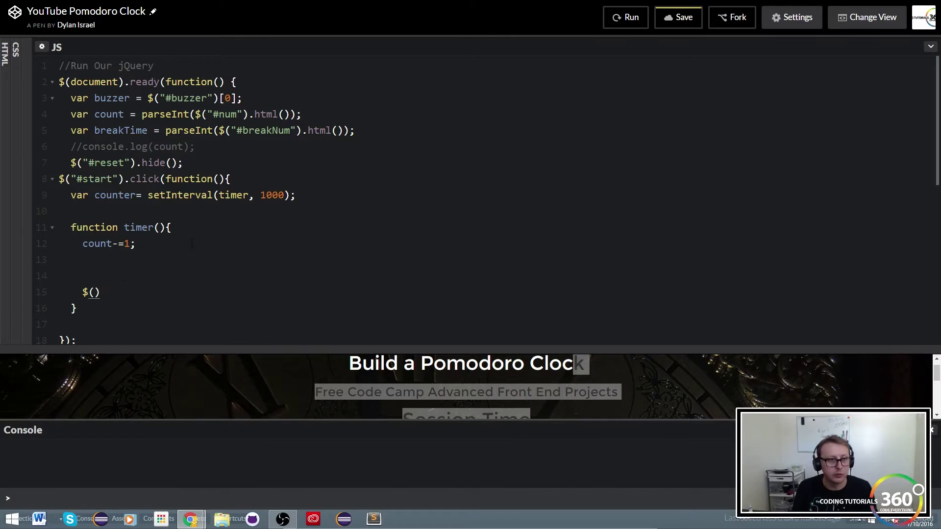
key("Left")
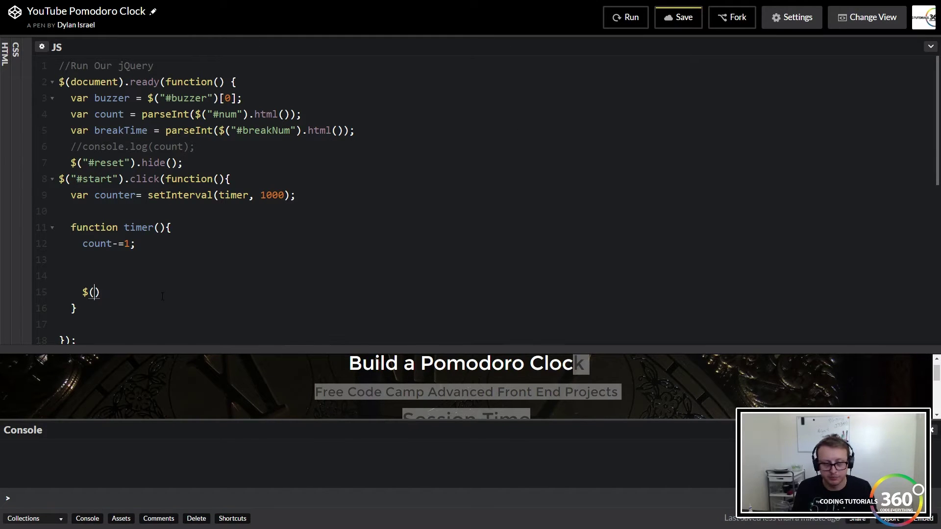
type("\"\"")
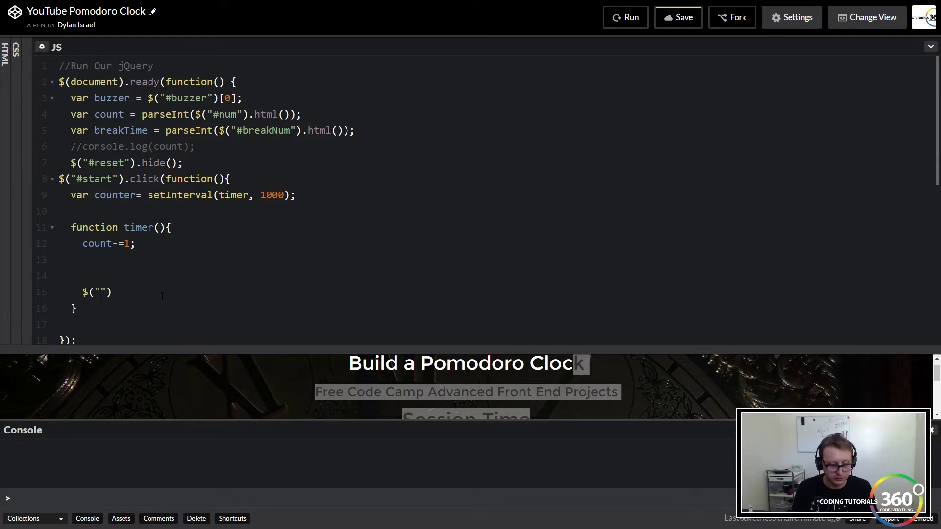
type("#num")
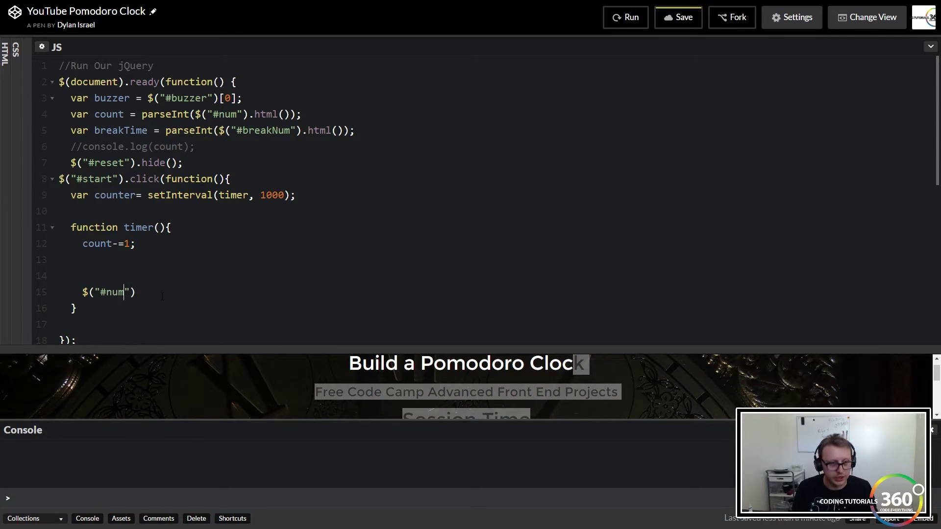
key("Right")
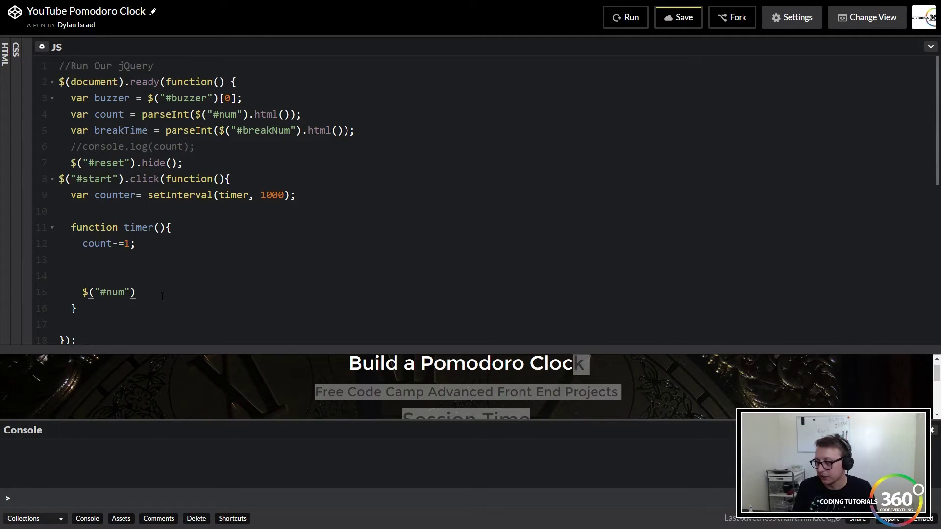
key("Right")
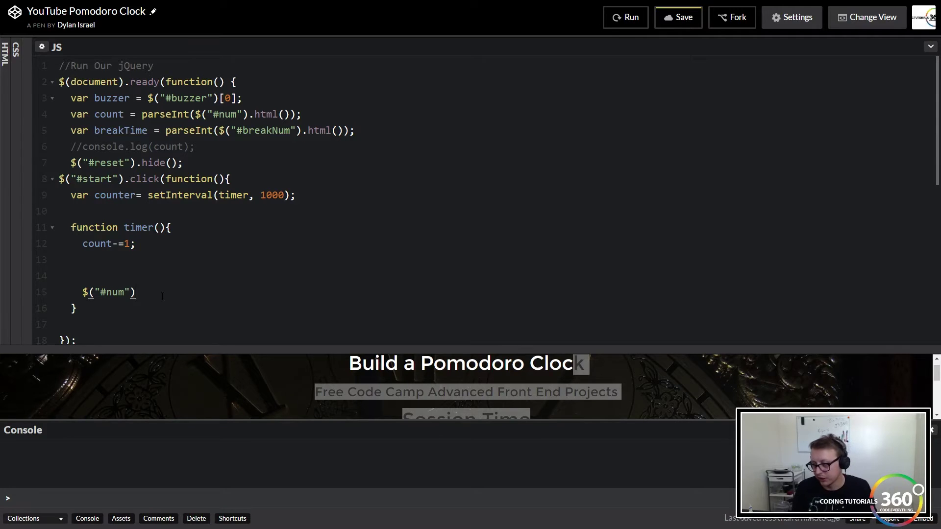
type(".ht")
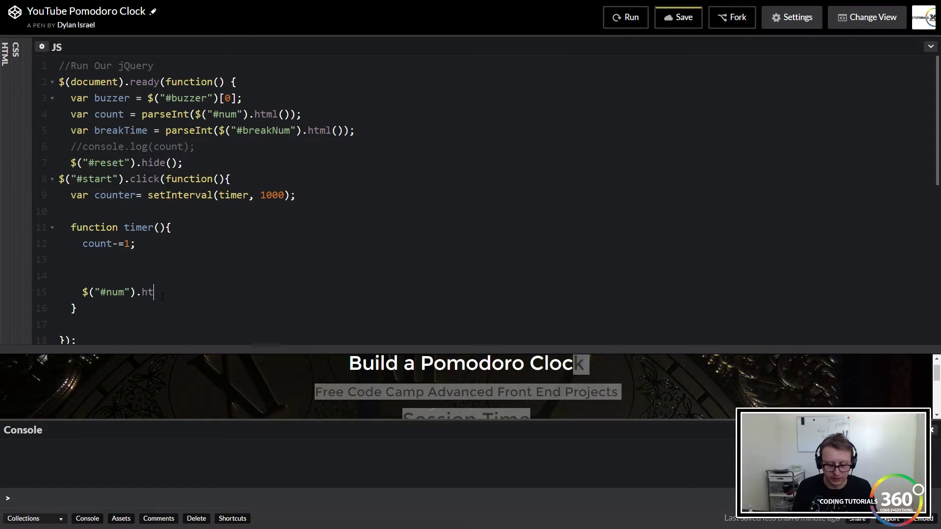
type("ml()")
key("Left")
type("count")
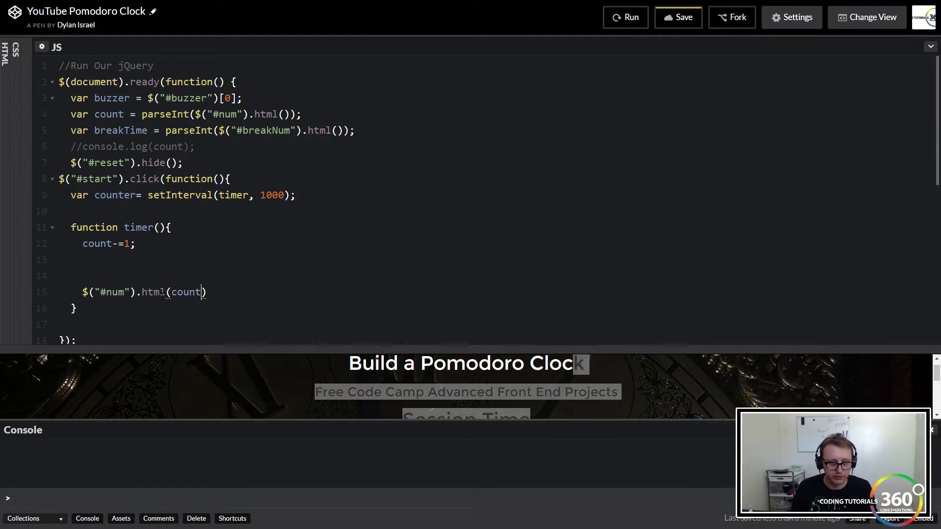
key("Right")
type(";")
key("ctrl+s")
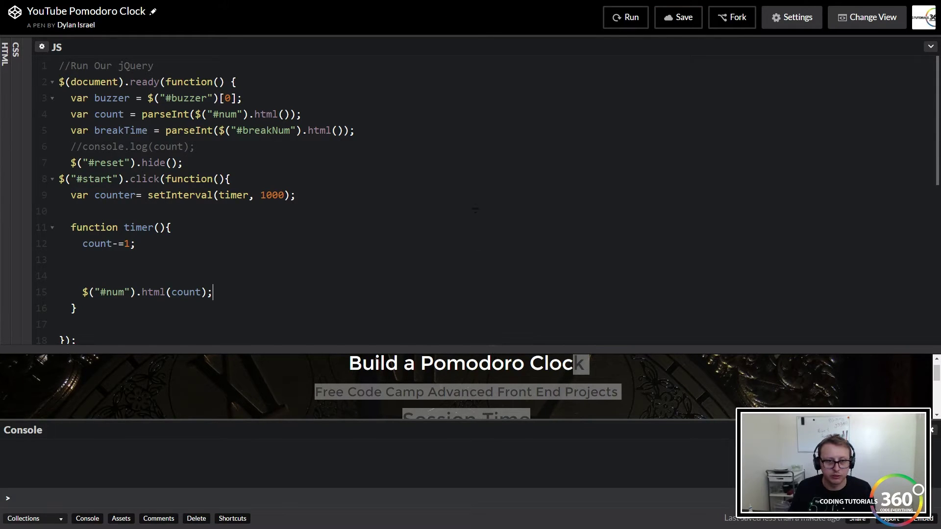
left_click(625, 17)
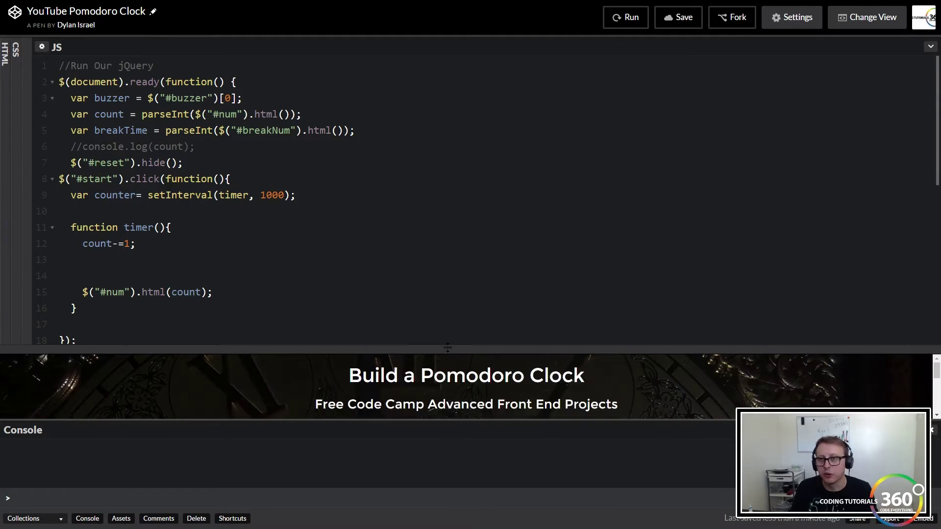
Start the clock in the enlarged preview and watch the session count fall from 5 to 0
left_click_drag(453, 345, 452, 184)
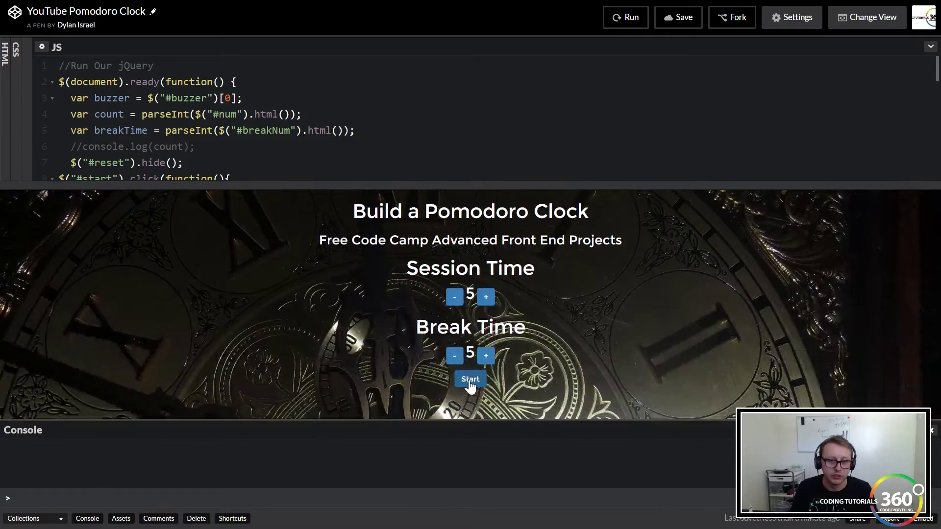
left_click(453, 297)
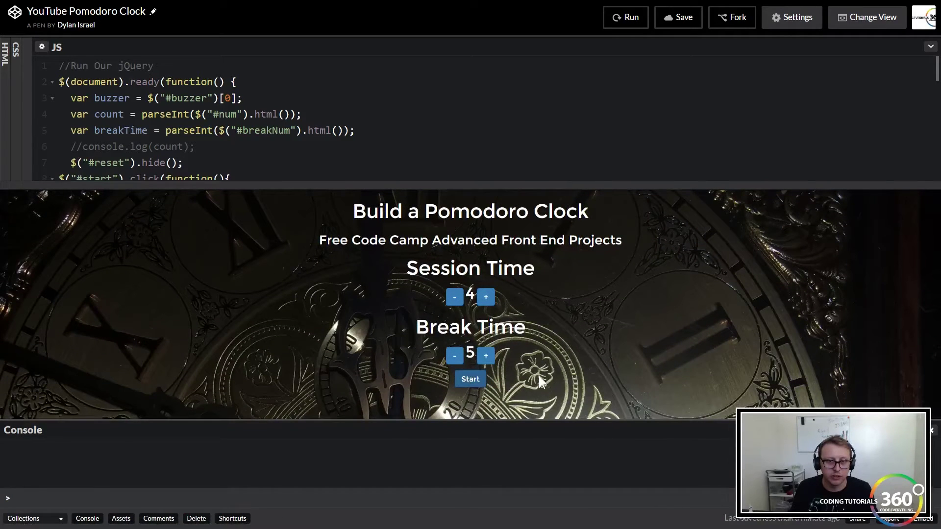
left_click(454, 297)
left_click(454, 297)
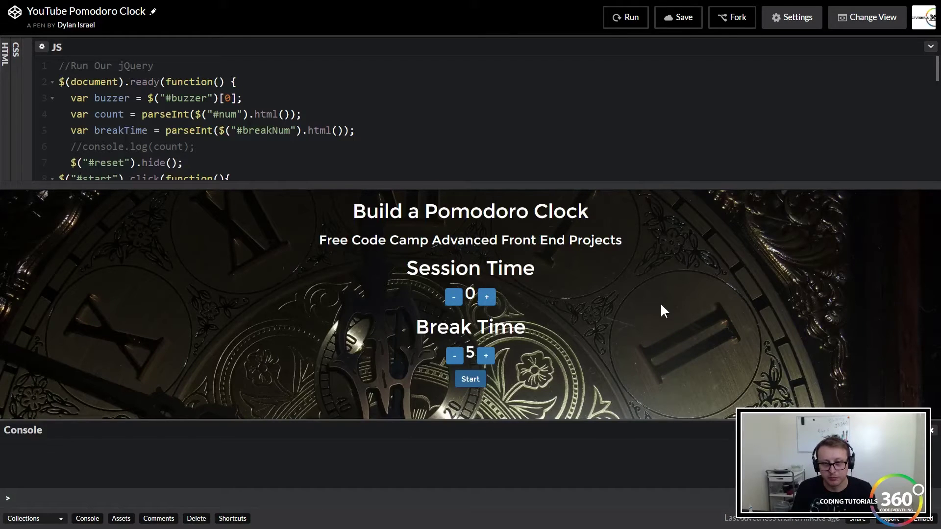
left_click_drag(567, 186, 588, 387)
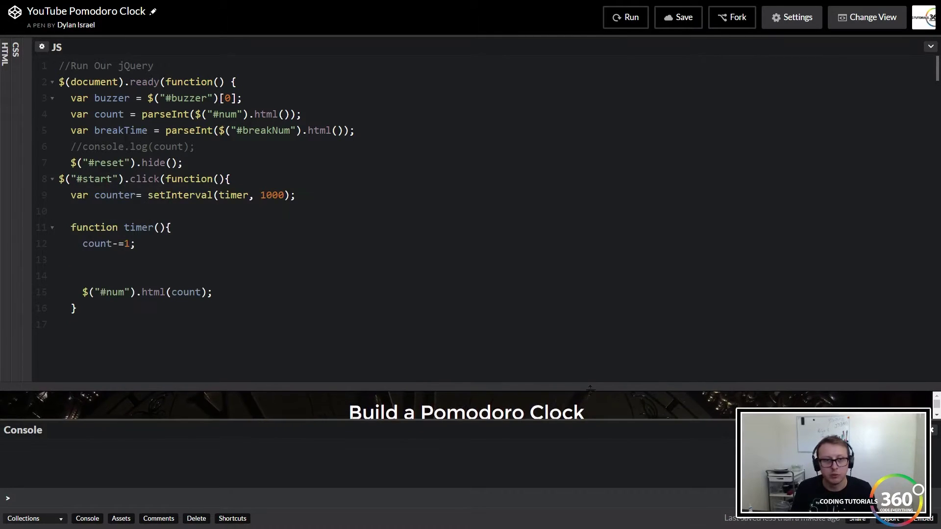
type("if")
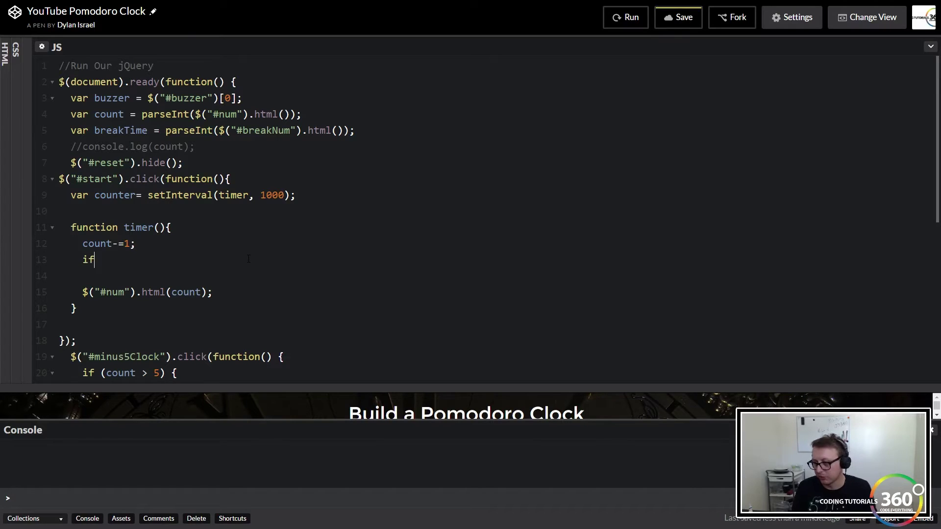
type("()")
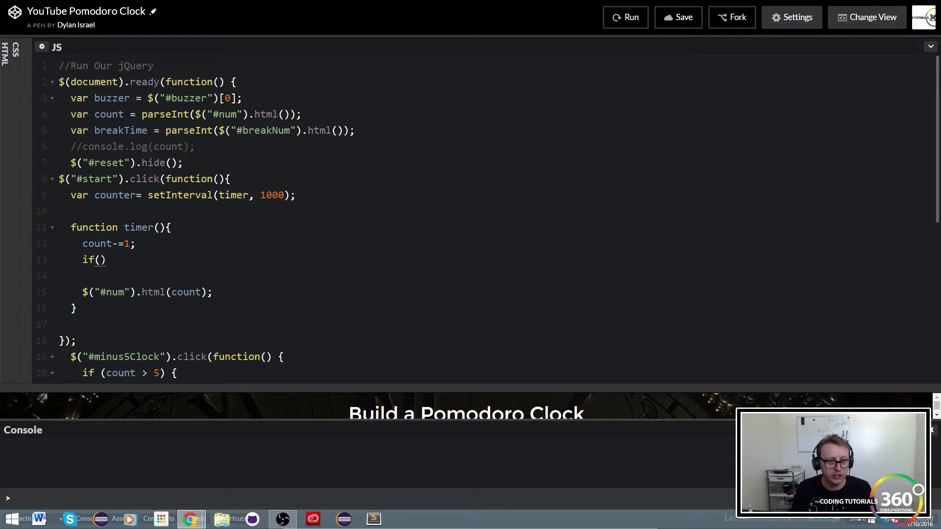
type("count")
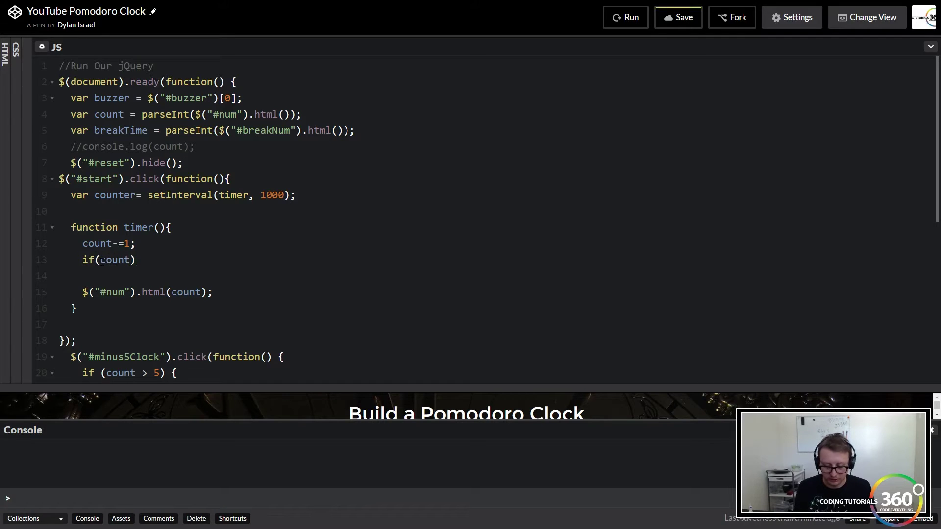
type("===")
type("0")
Add clearInterval(counter); inside the if(count===0) block and save the pen
key("Right")
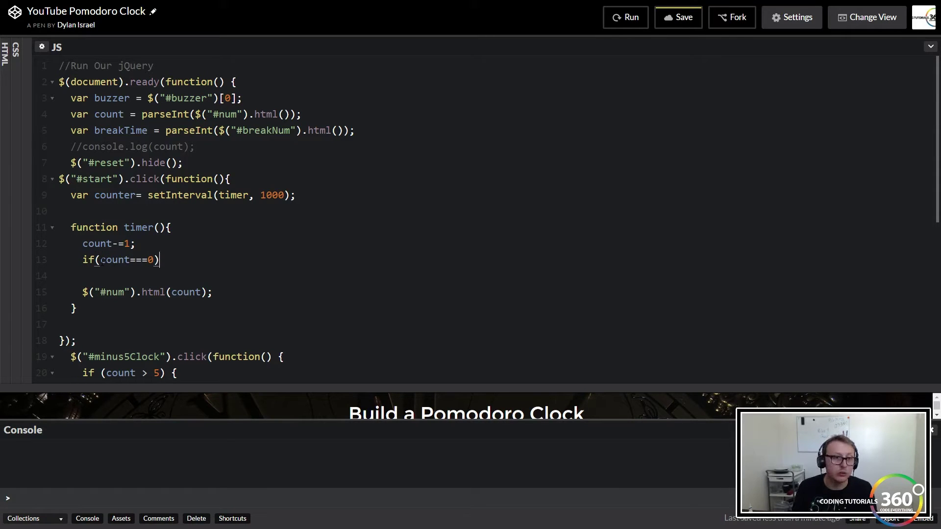
type("{")
key("Return")
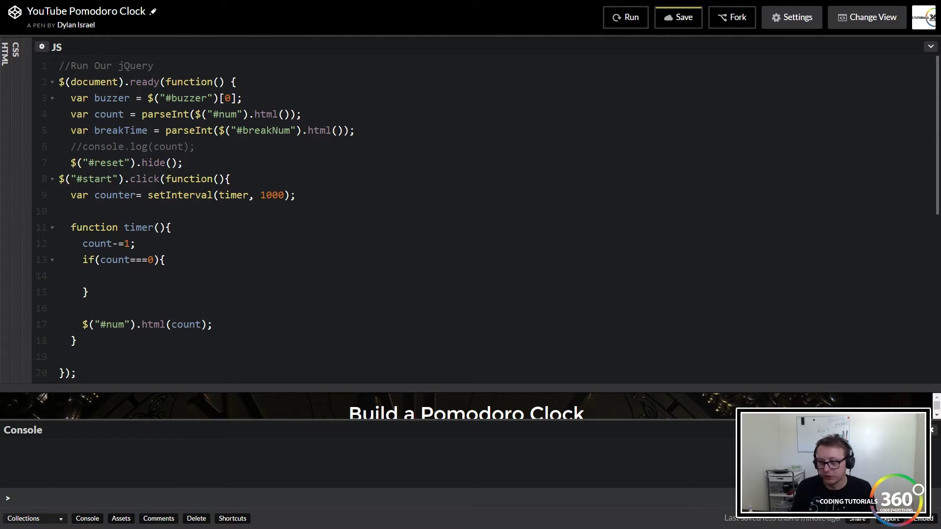
type("cle")
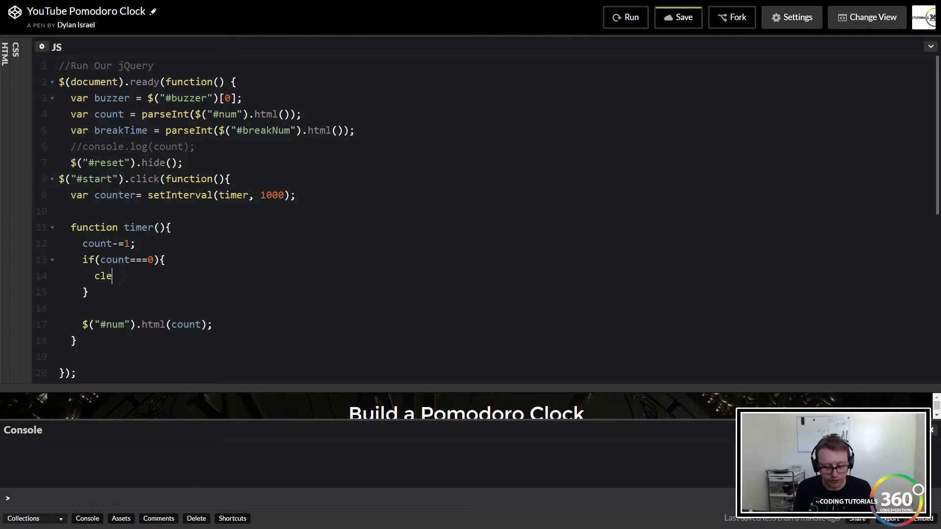
type("ar")
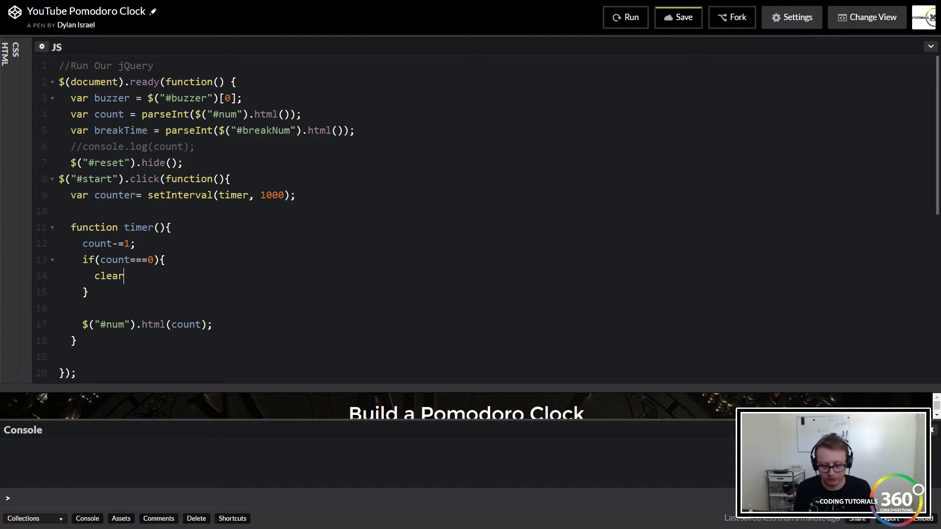
type("Interv")
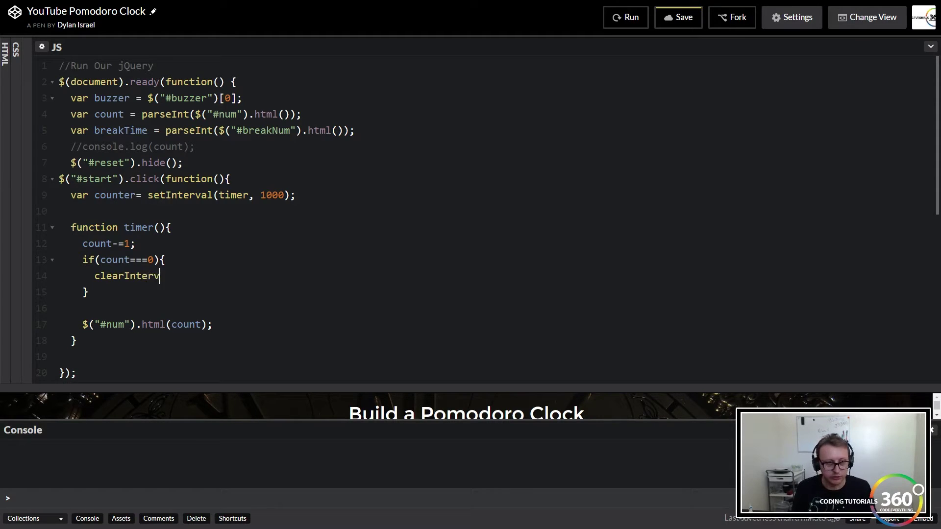
type("al")
type("()c")
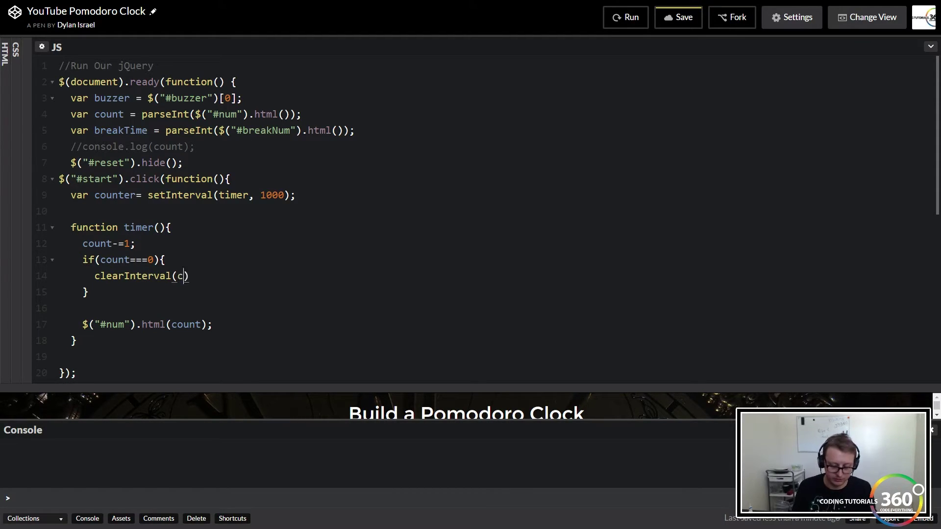
type("ounter")
type(";")
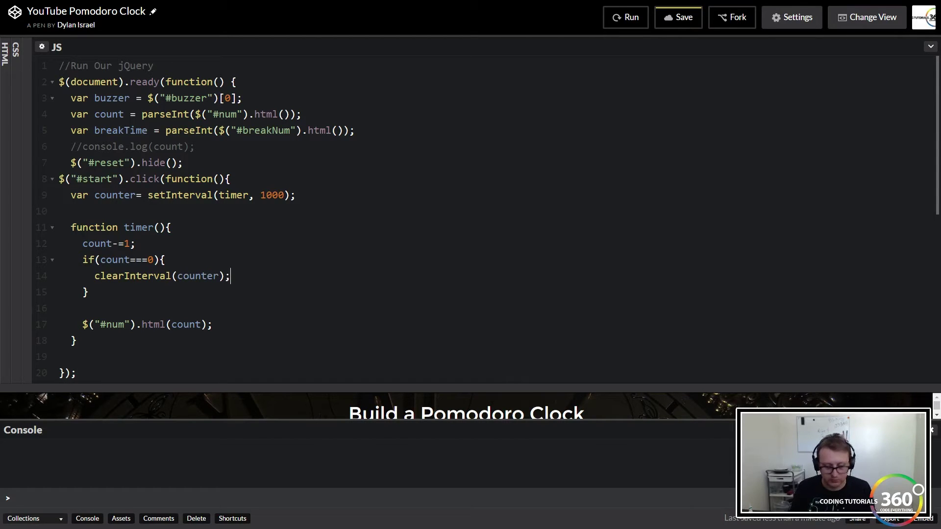
key("ctrl+s")
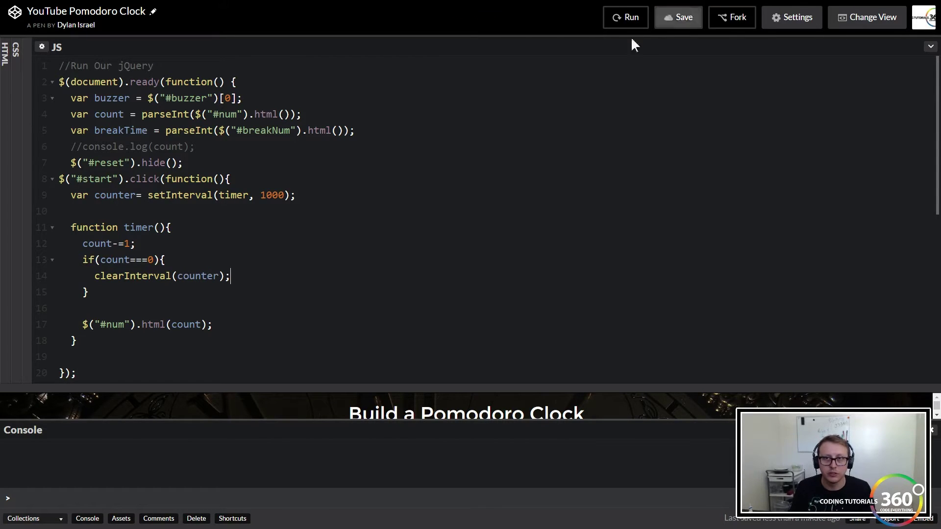
Rerun the pen and start the clock to verify the countdown stops at 0
left_click(625, 17)
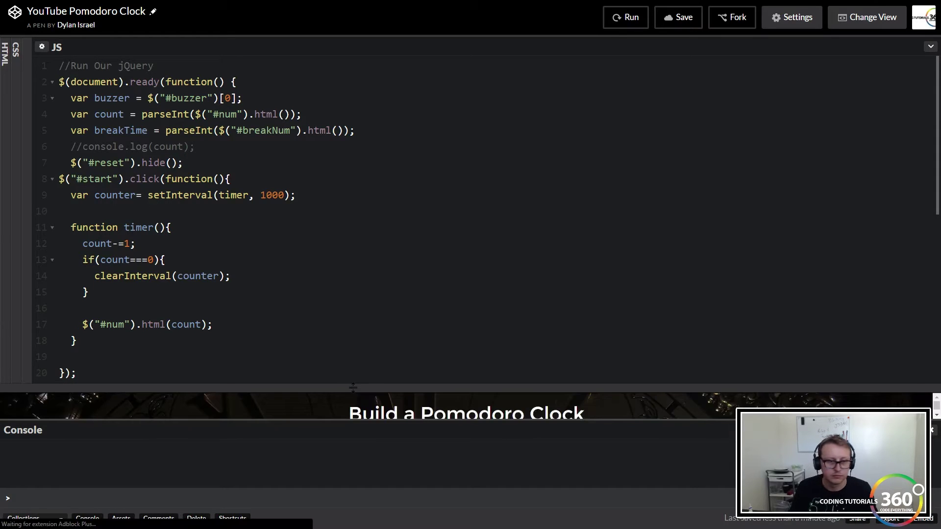
left_click_drag(353, 389, 364, 165)
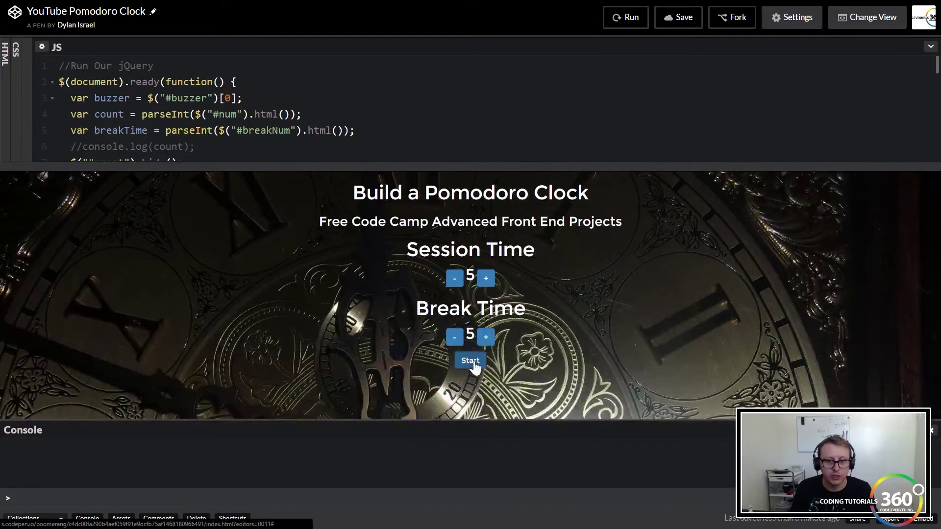
left_click(471, 361)
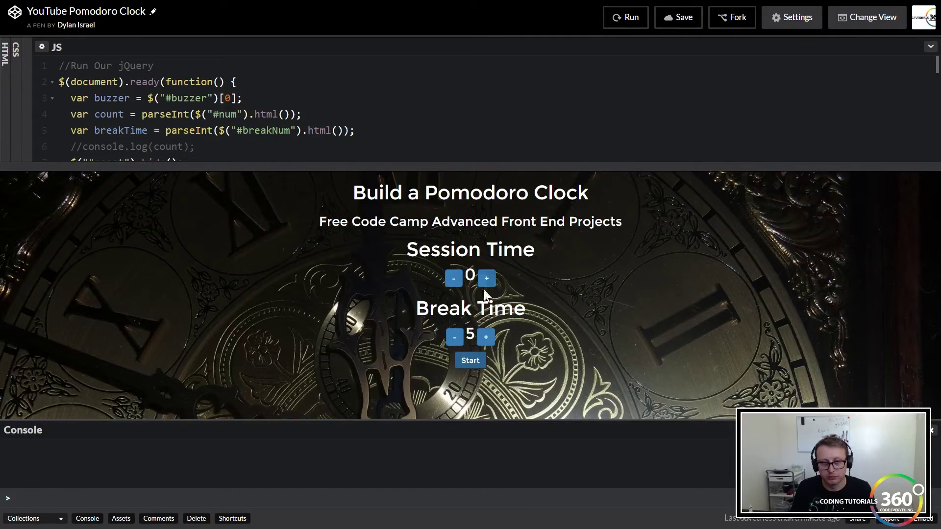
left_click_drag(441, 170, 435, 412)
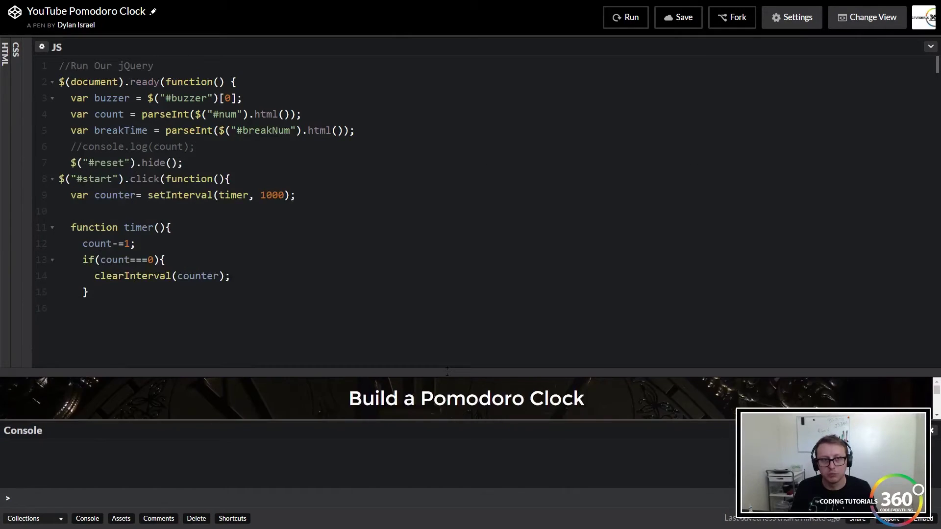
Add buzzer.play(); inside the if block, save, and check the buzzer variable on line 3
left_click(194, 256)
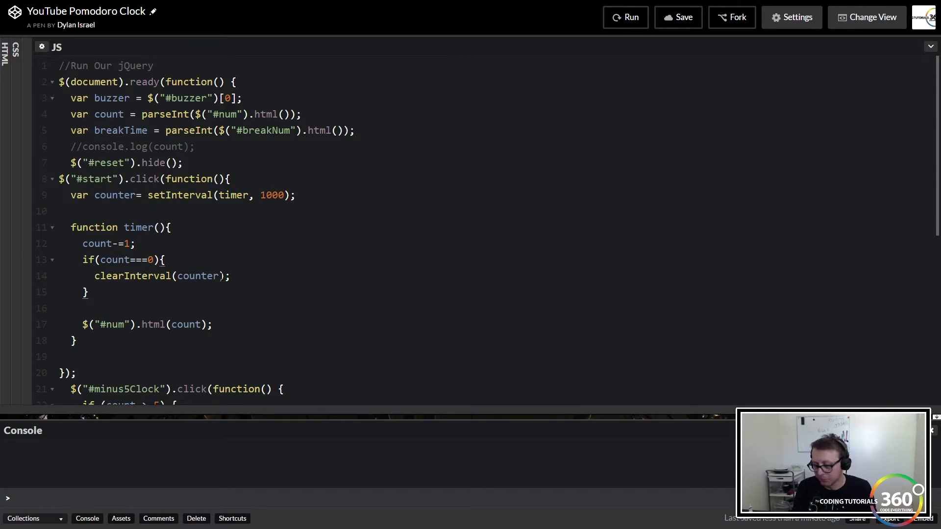
key("Return")
type("buzz")
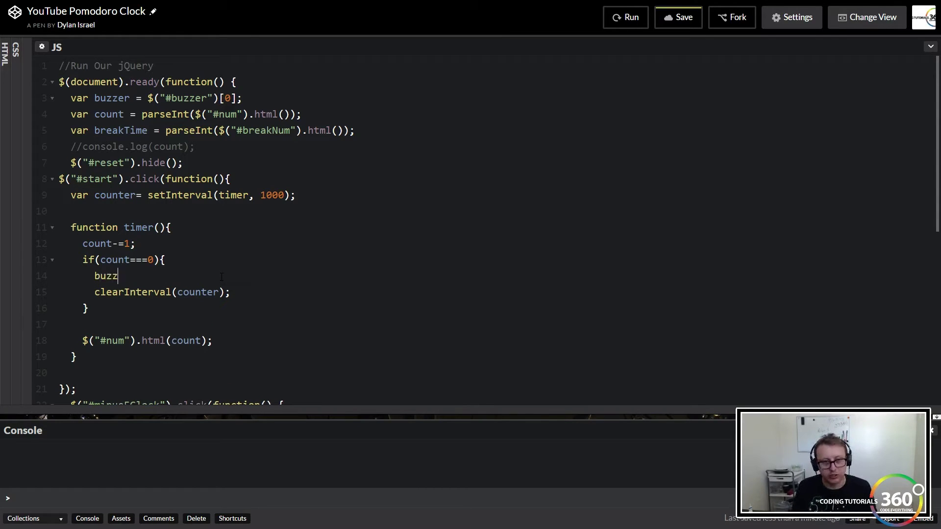
type("er.play")
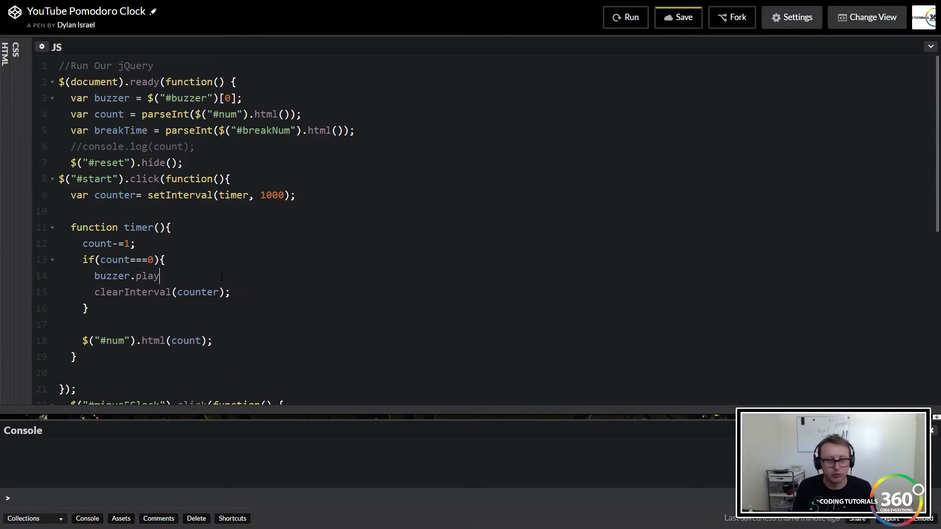
type("()")
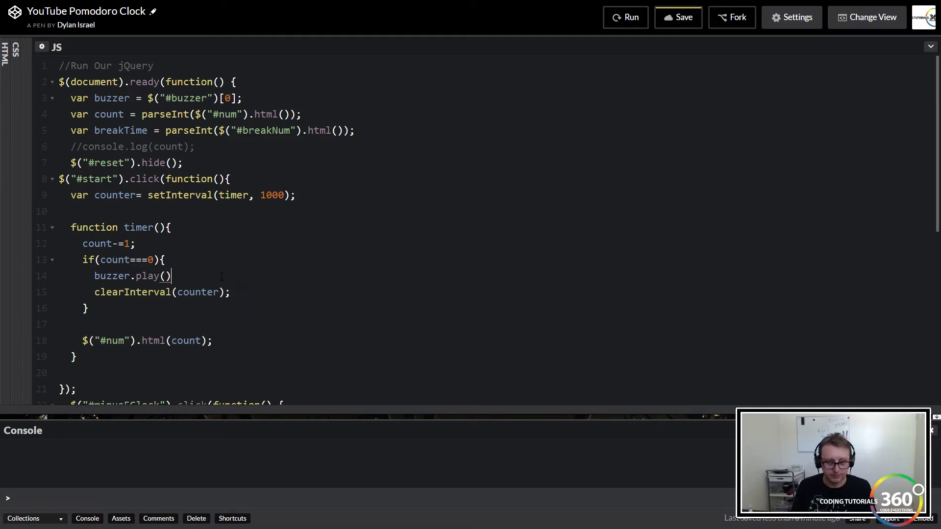
type(";")
key("ctrl+s")
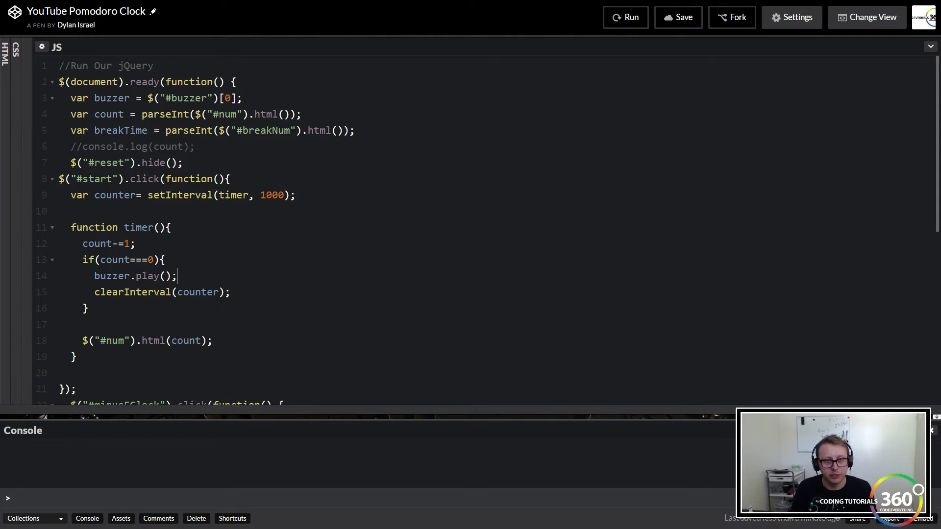
double_click(111, 98)
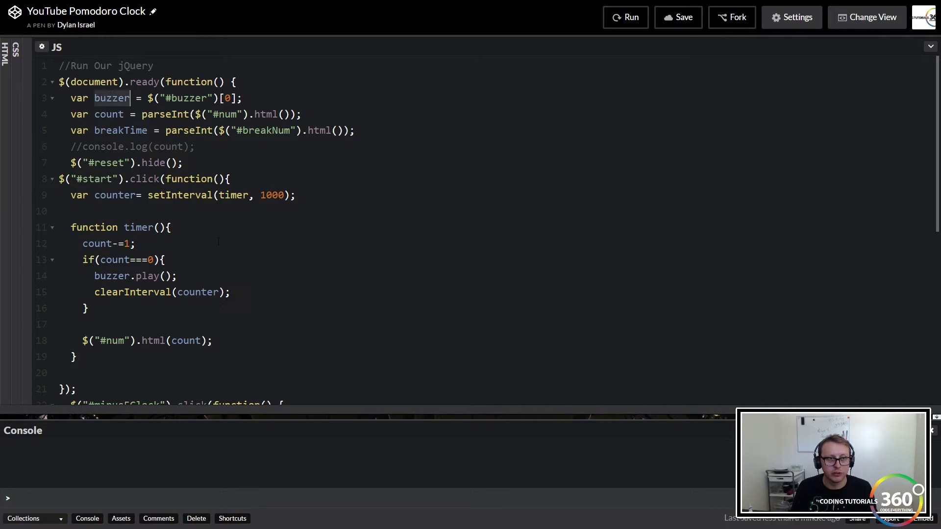
left_click(166, 259)
scroll(470, 221, "down", 1)
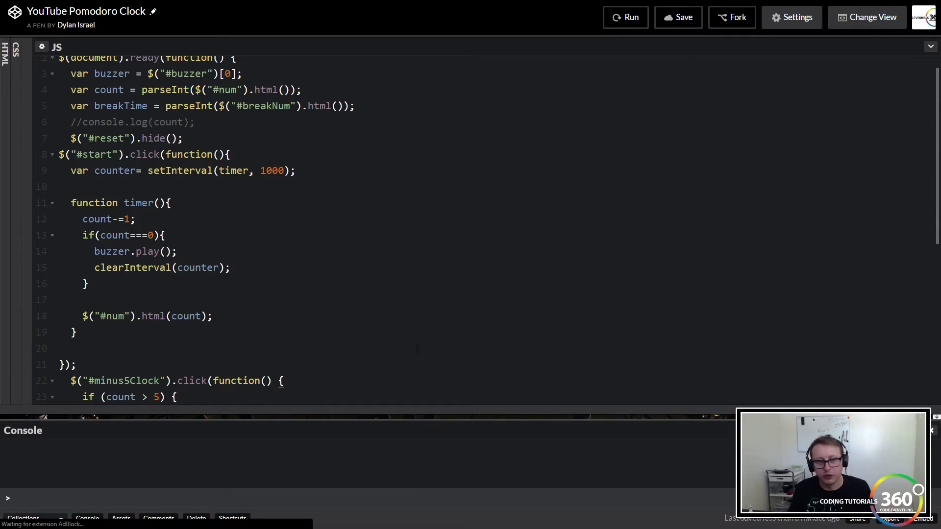
Rerun the pen, start the clock, and let the count reach 0 to test the buzzer
left_click(359, 404)
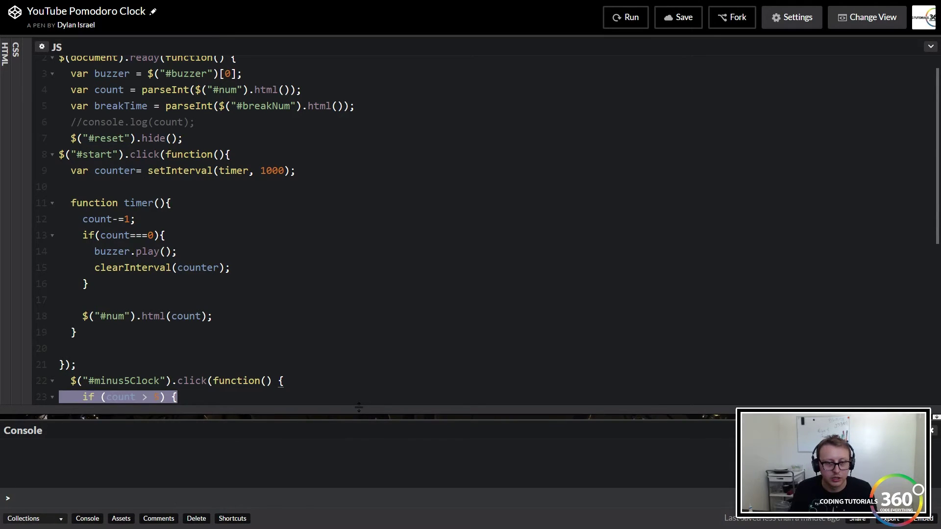
left_click_drag(359, 407, 359, 168)
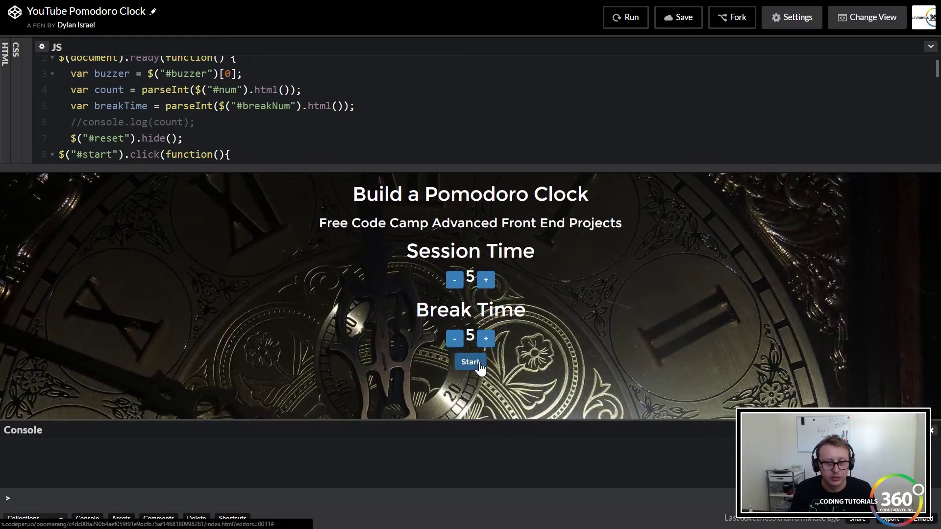
left_click(471, 362)
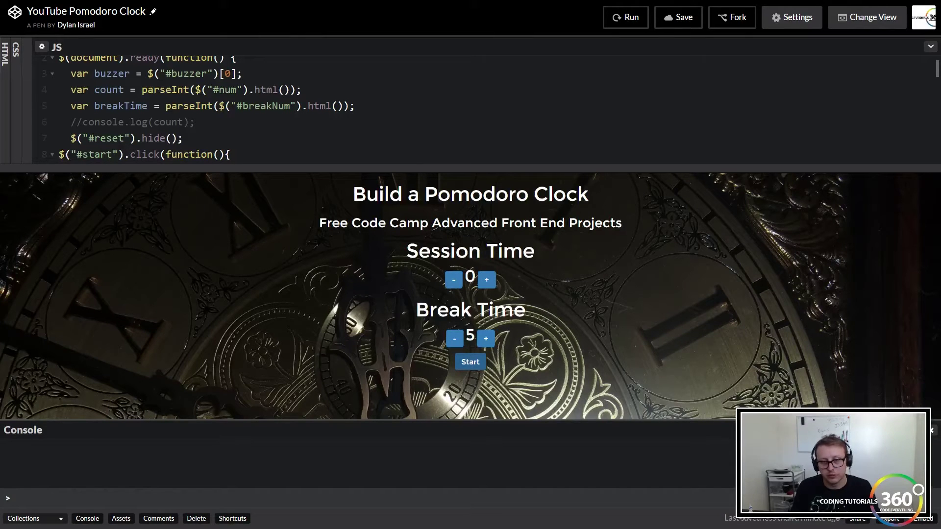
mouse_move(514, 168)
left_mouse_down()
mouse_move(519, 271)
mouse_move(520, 200)
left_mouse_up()
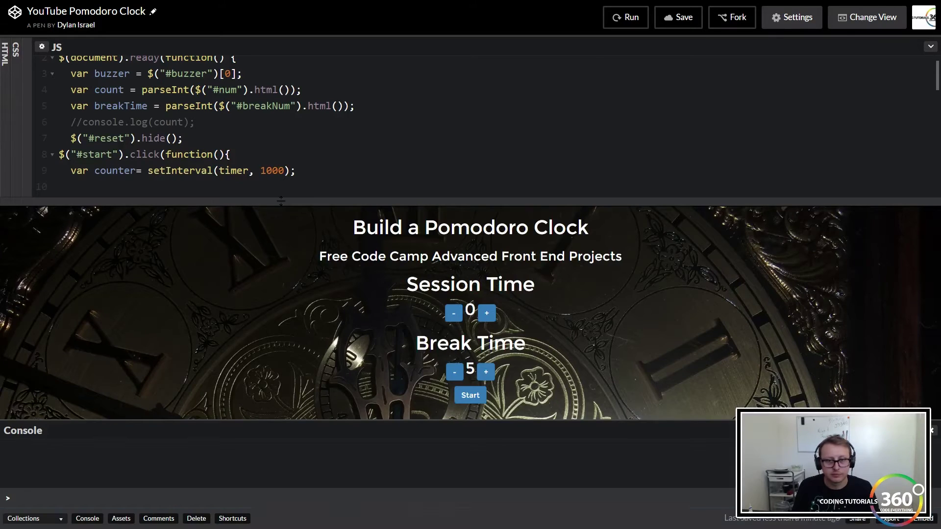
left_click_drag(282, 201, 300, 368)
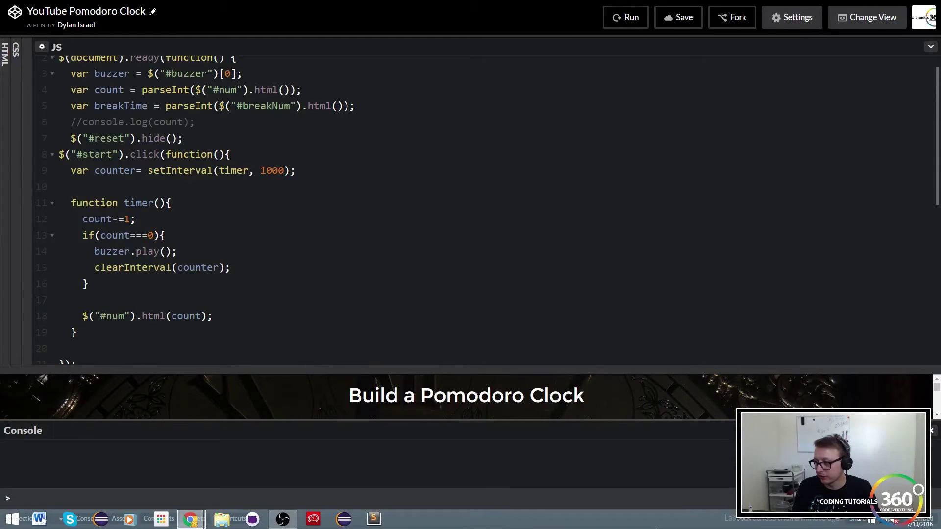
Add a '//Hide variables' comment and $("#start").hide(); inside timer(), then save the pen
left_click(265, 208)
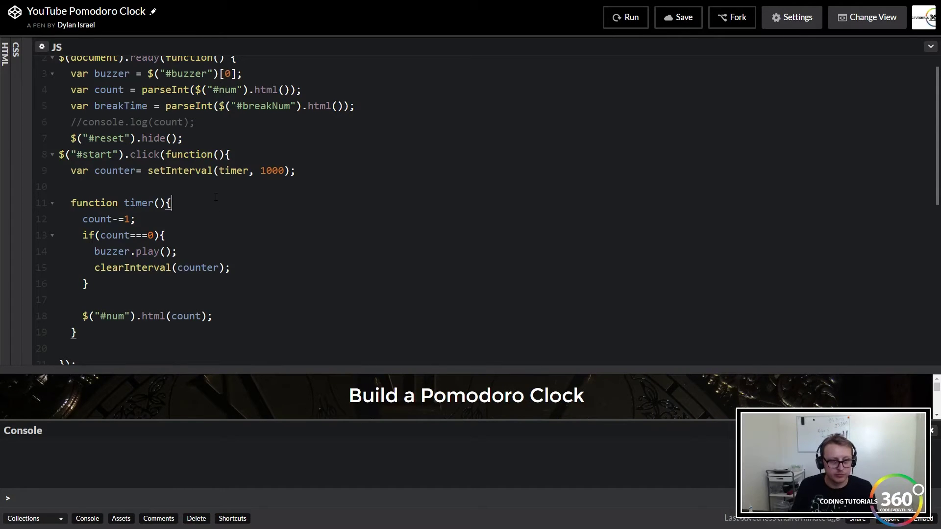
key("Return")
type("//Hide ")
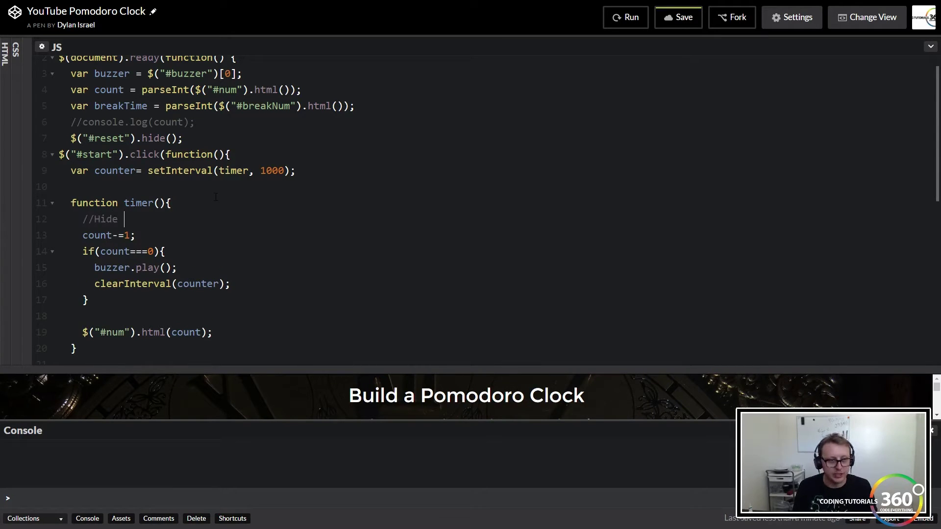
type("variables")
key("Return")
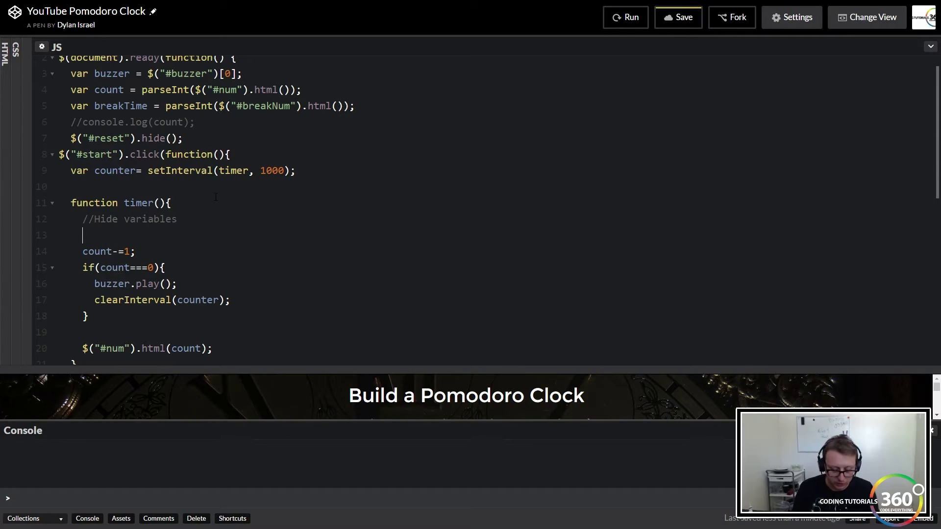
type("$(")
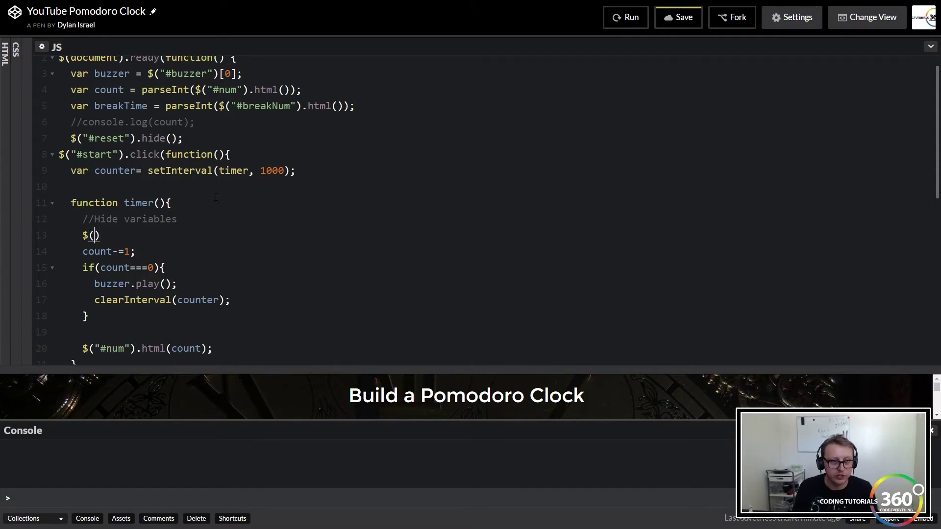
type("\"")
type("#sta")
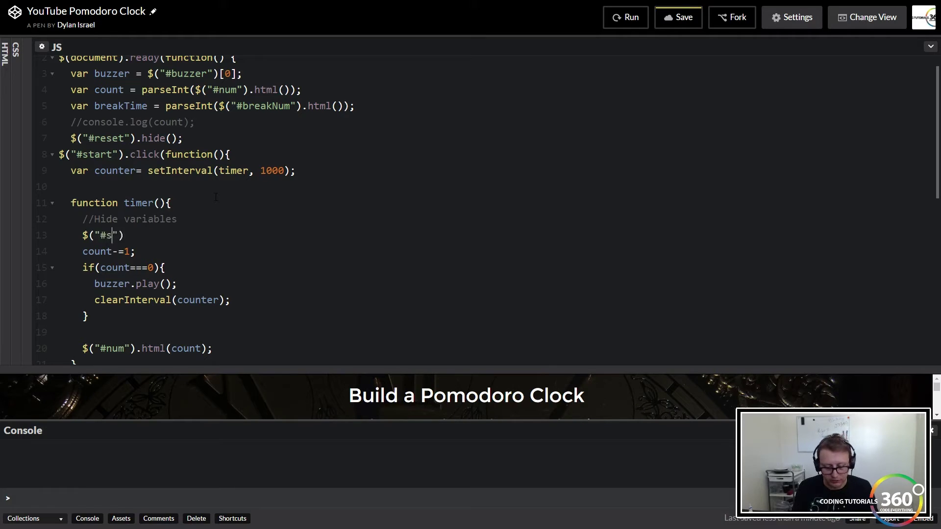
type("rt\").hu")
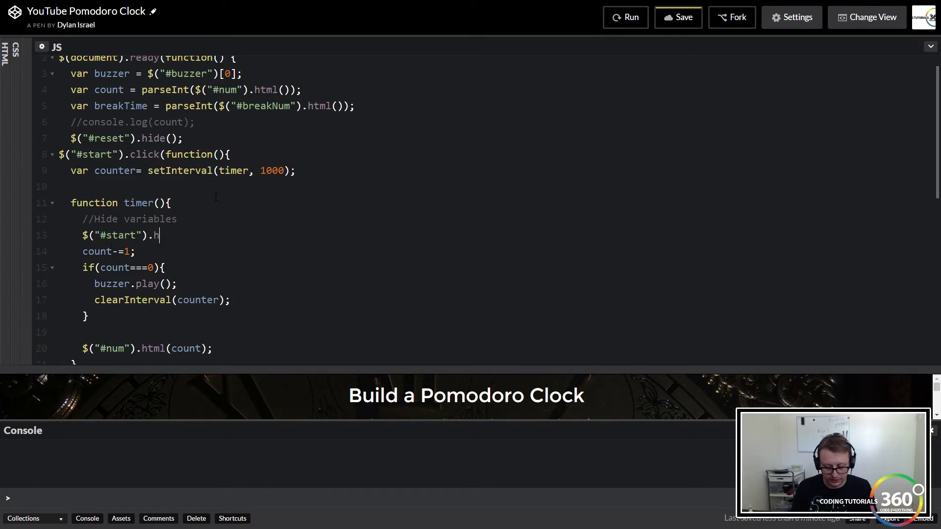
type("ide")
key("BackSpace")
key("BackSpace")
key("BackSpace")
type("id")
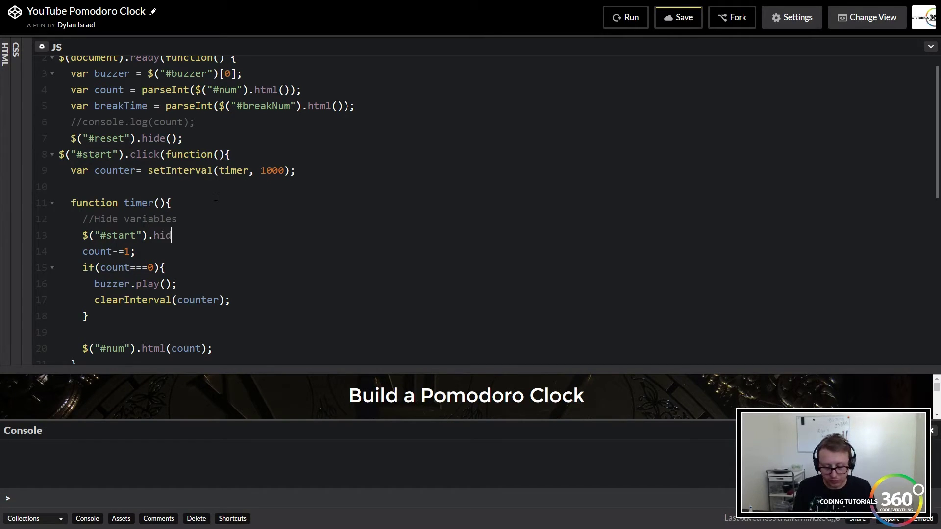
type("e();")
key("ctrl+s")
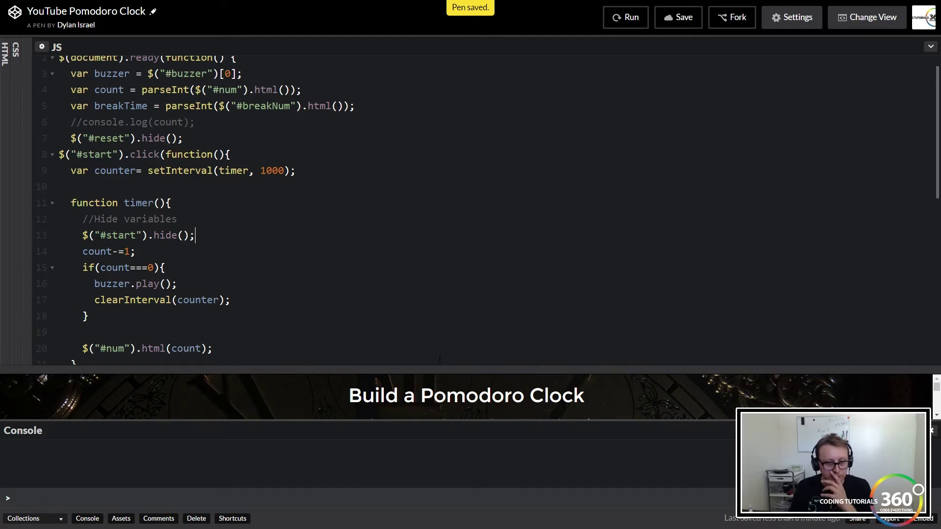
left_click_drag(438, 370, 450, 148)
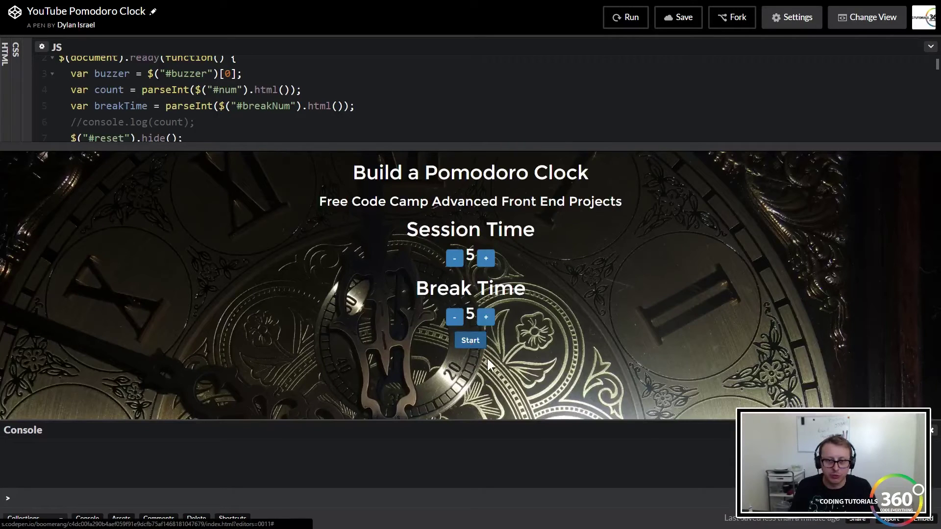
Start the countdown to confirm Start disappears, then enlarge the JavaScript editor
left_click(471, 341)
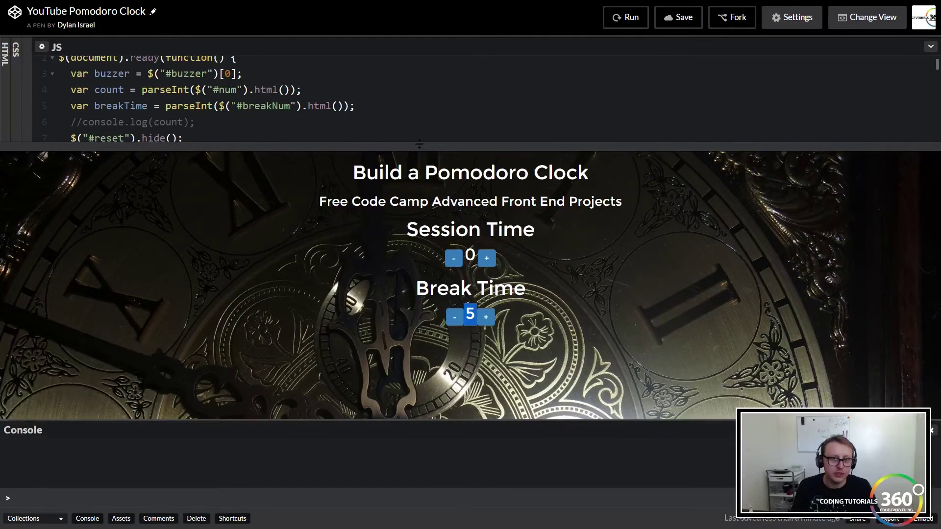
left_click_drag(420, 145, 419, 356)
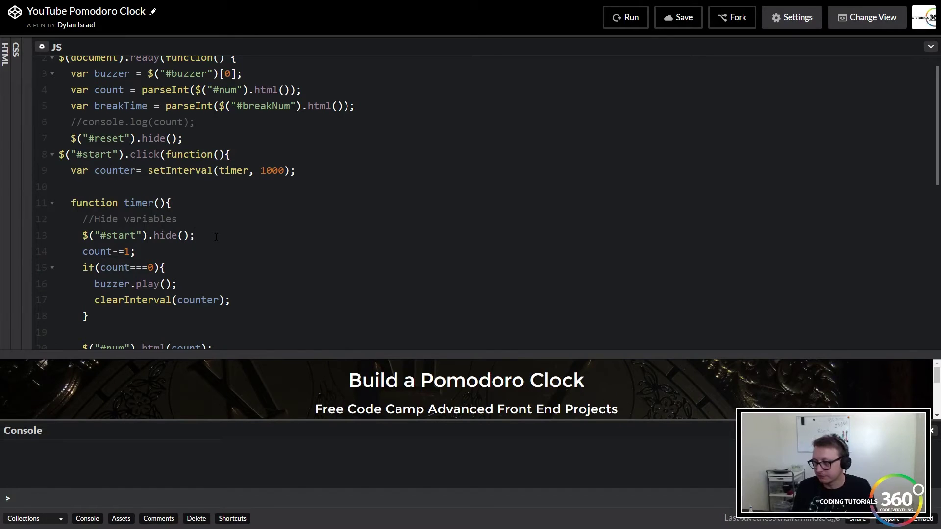
Extend the hide selector to "#start, #minus5Clock, #add5Clock" and save the pen
key("ctrl+Left")
key("ctrl+Left")
key("ctrl+Left")
key("ctrl+Left")
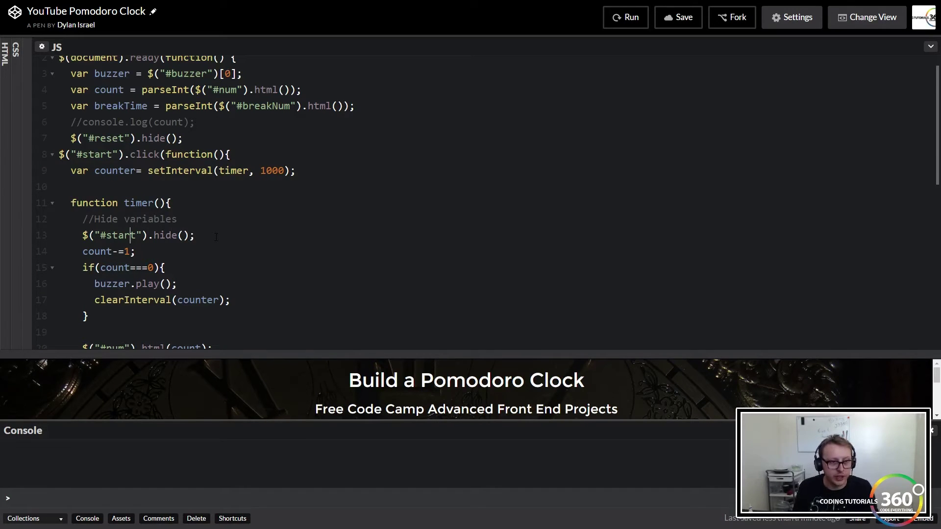
key("Right")
type(", ")
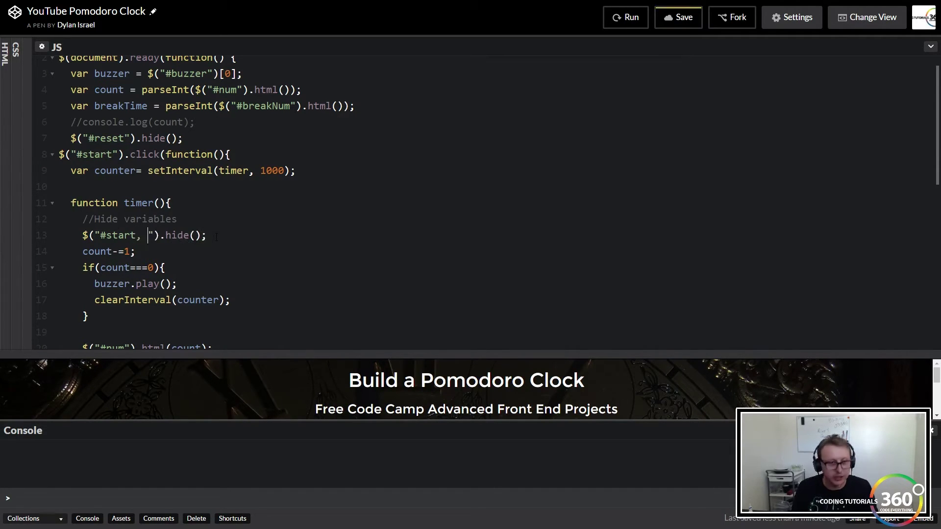
type("#")
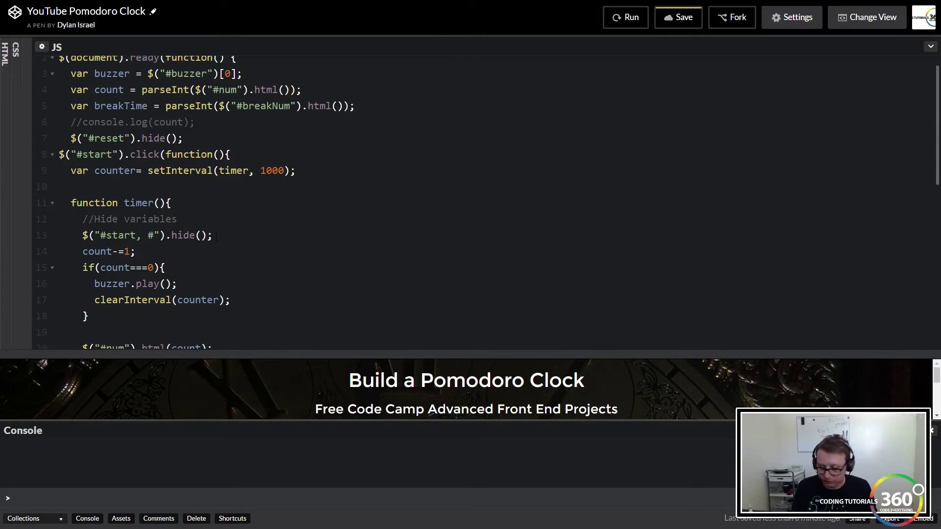
type("min")
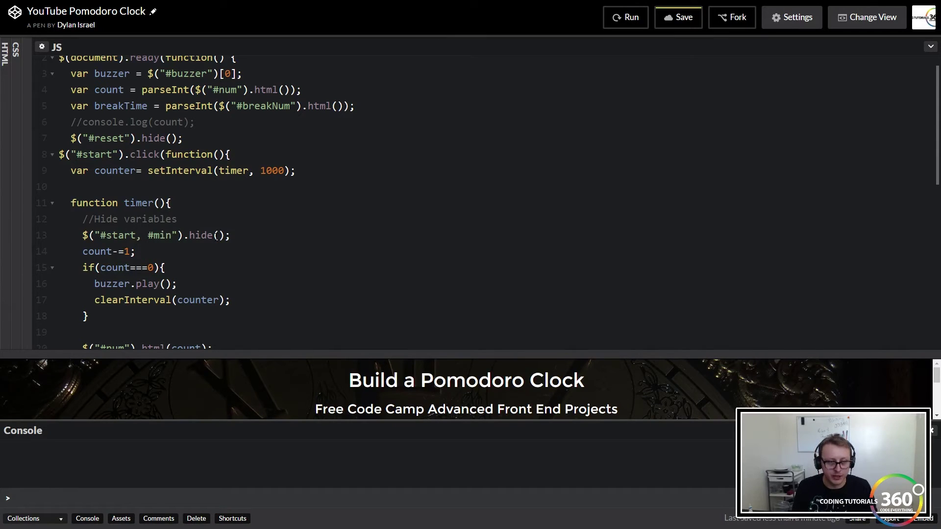
type("us5")
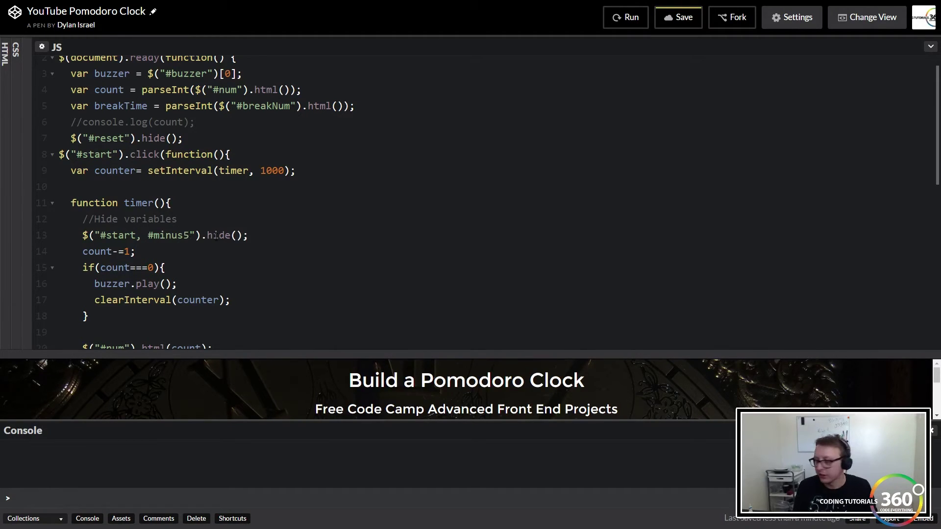
type("Clock")
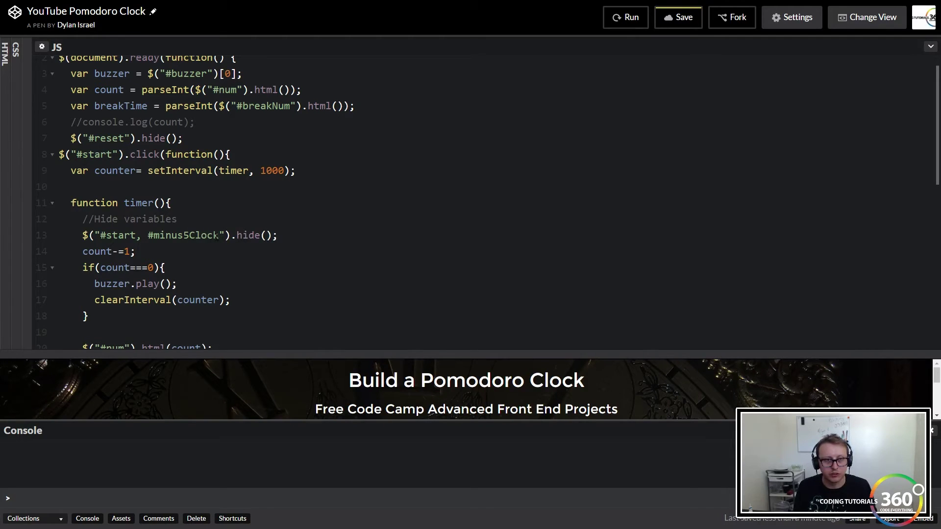
type(", ")
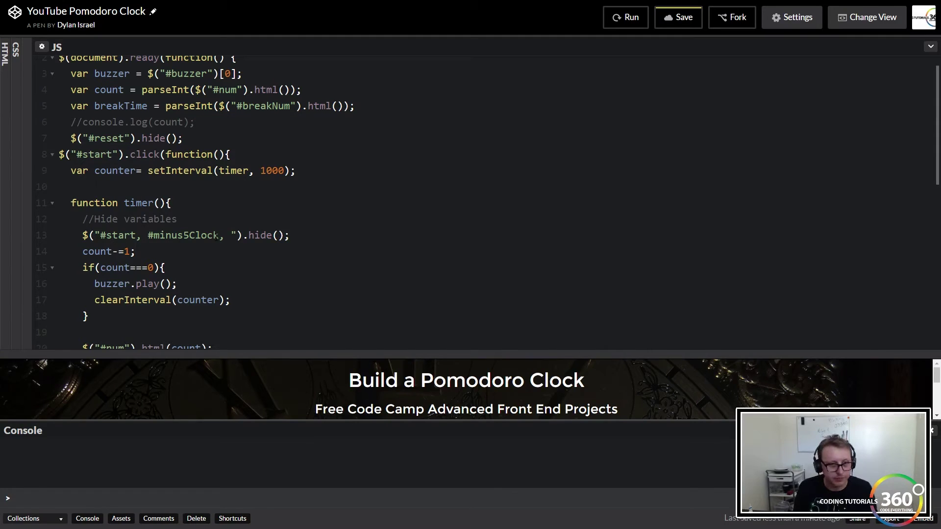
type("#add")
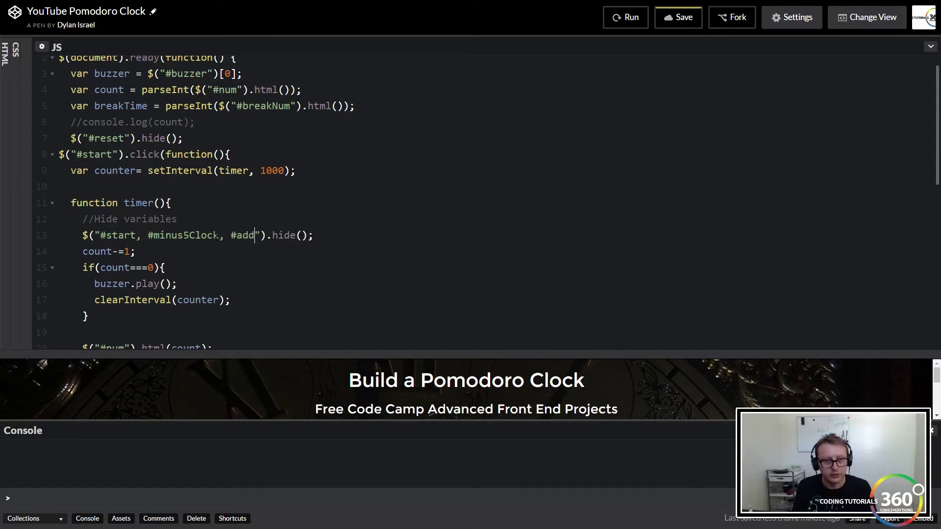
type("5Clock")
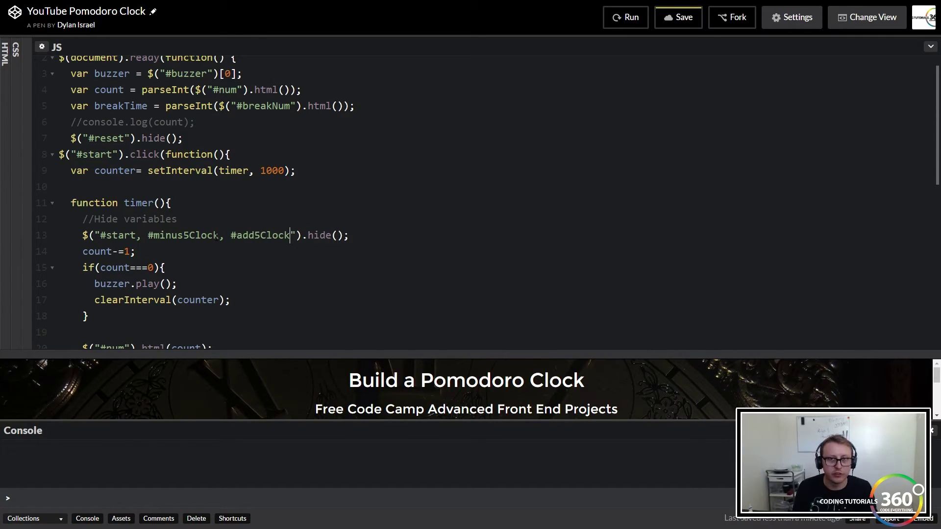
key("ctrl+s")
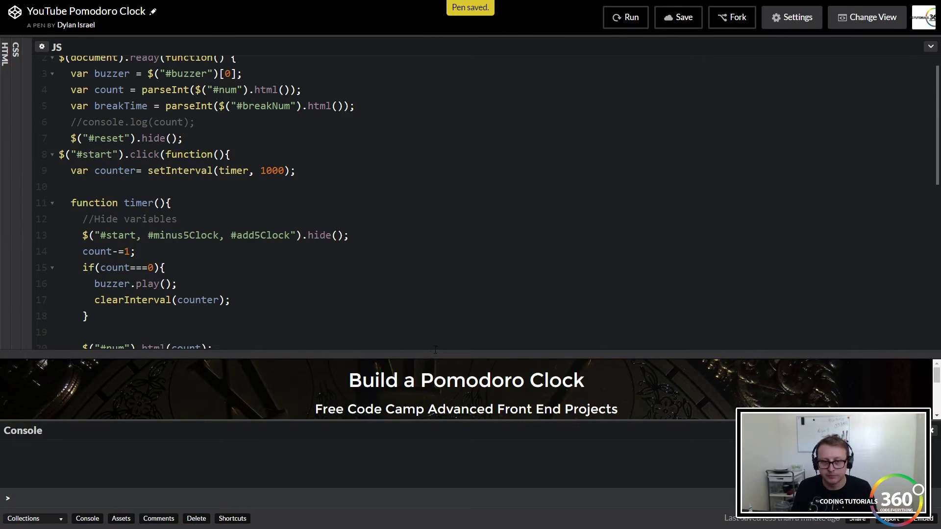
Shorten the session by one and run it, confirming Start and session controls hide
left_click_drag(436, 351, 447, 145)
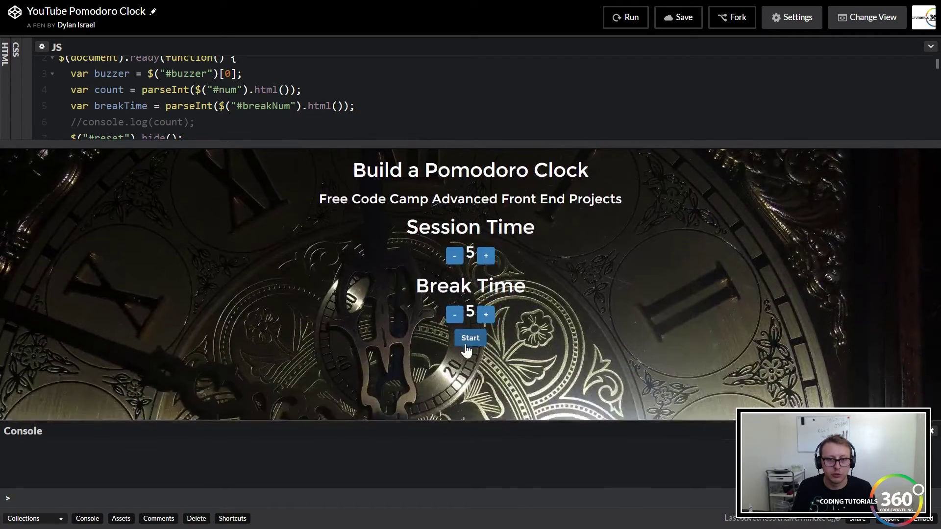
left_click(455, 254)
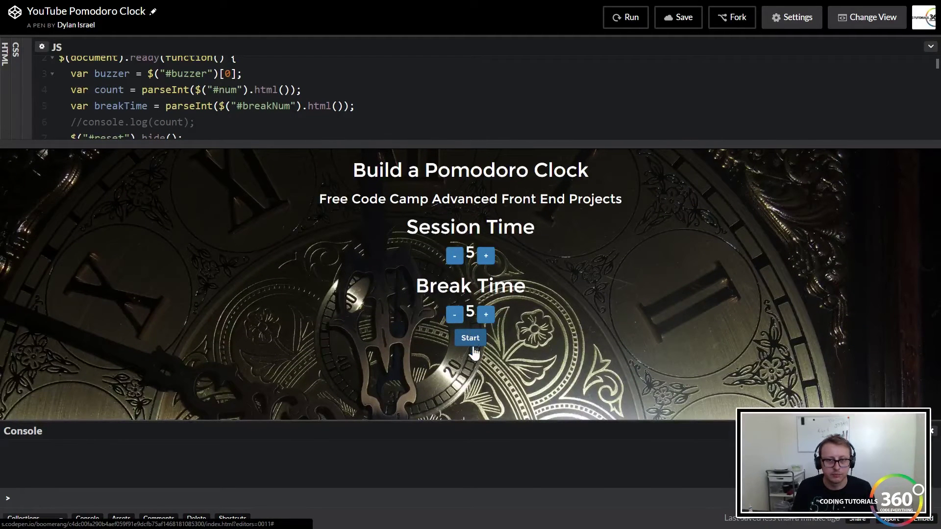
left_click(471, 338)
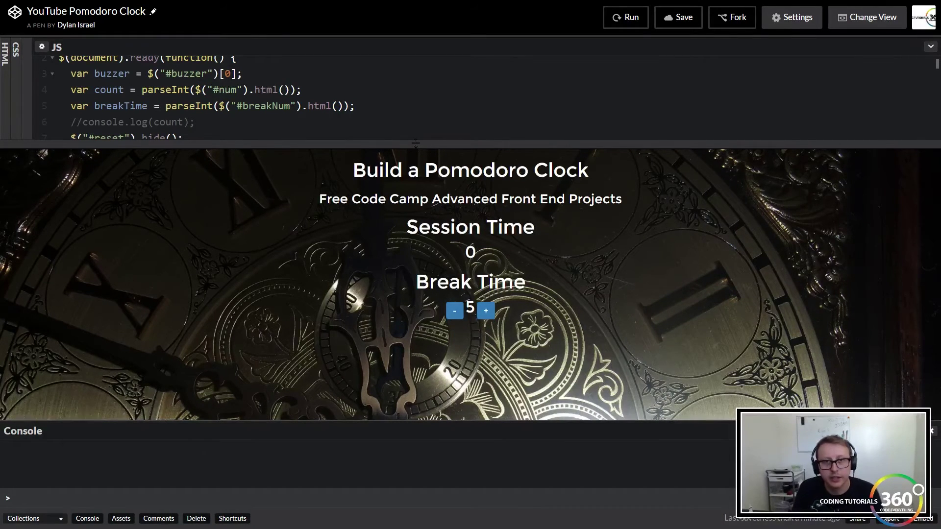
left_click_drag(420, 145, 430, 337)
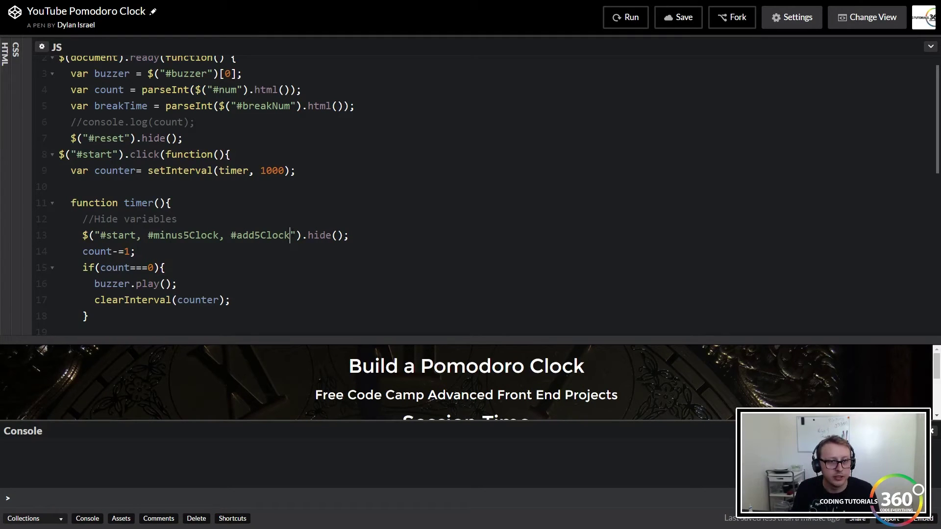
type(", ")
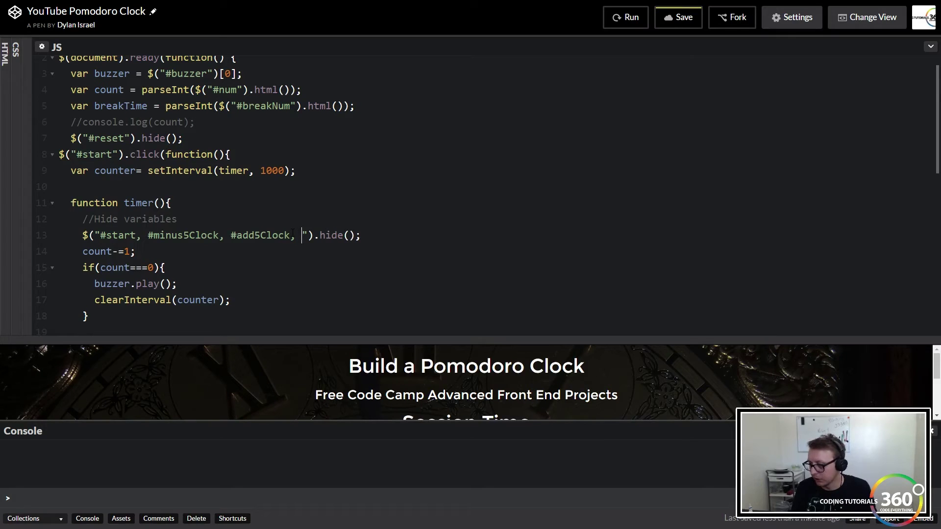
type("minus")
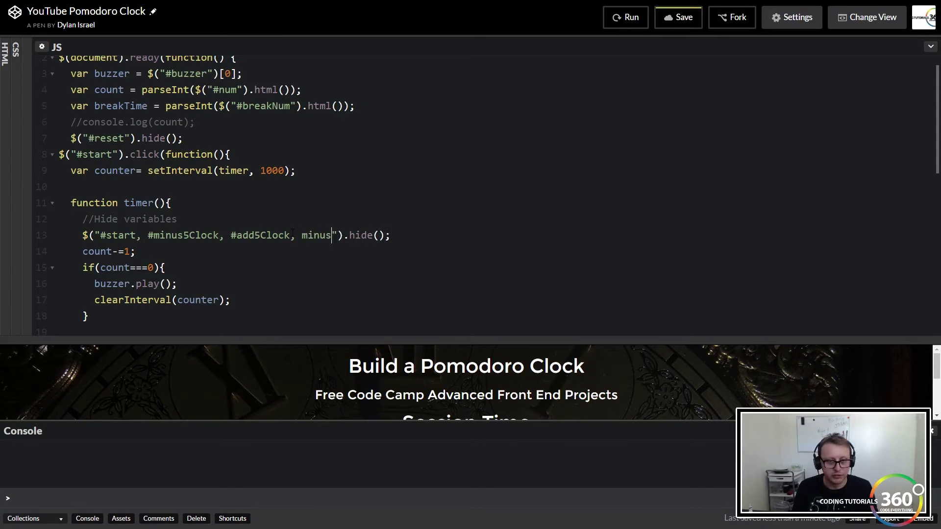
type("5Break")
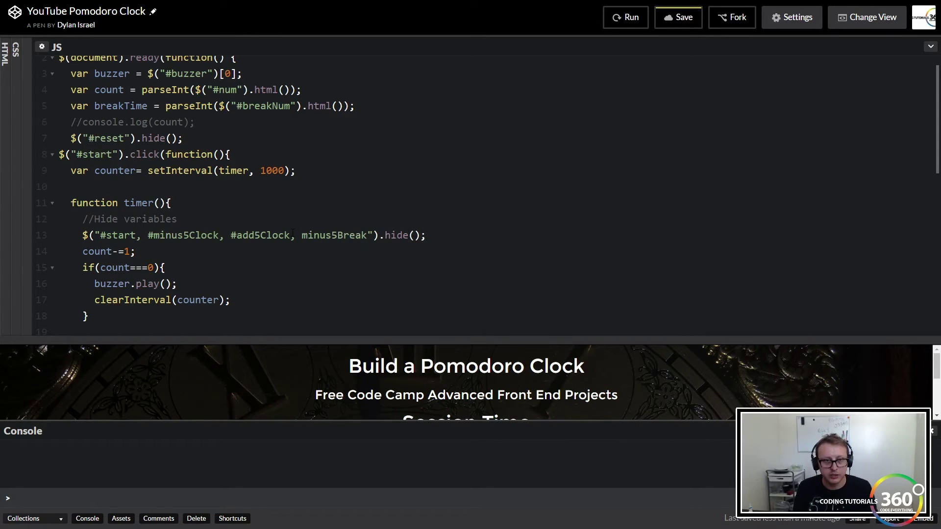
Add the #minus5Break, #add5Break and #breakNum selectors to the hide list and save
key("Left")
key("Left")
key("Left")
key("Left")
key("Left")
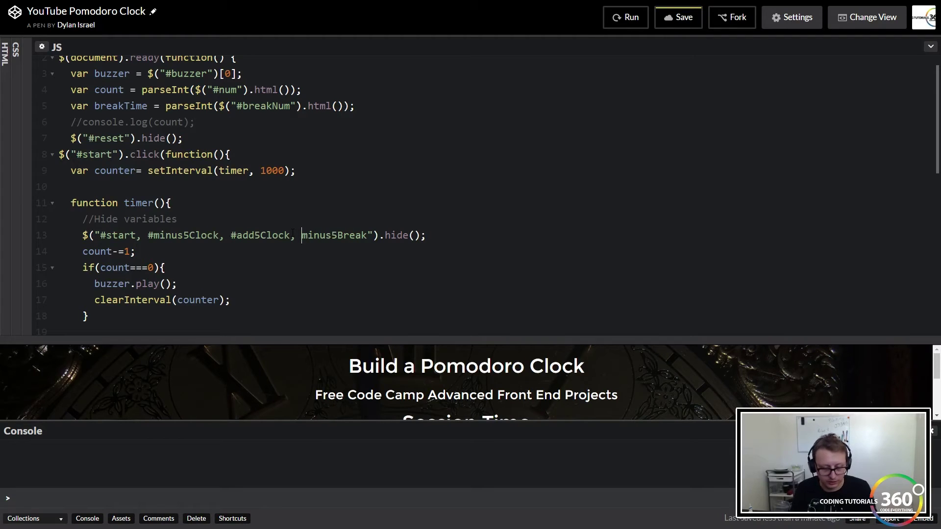
type("#")
key("Right")
key("Right")
key("Right")
key("Right")
key("Right")
key("Right")
key("Right")
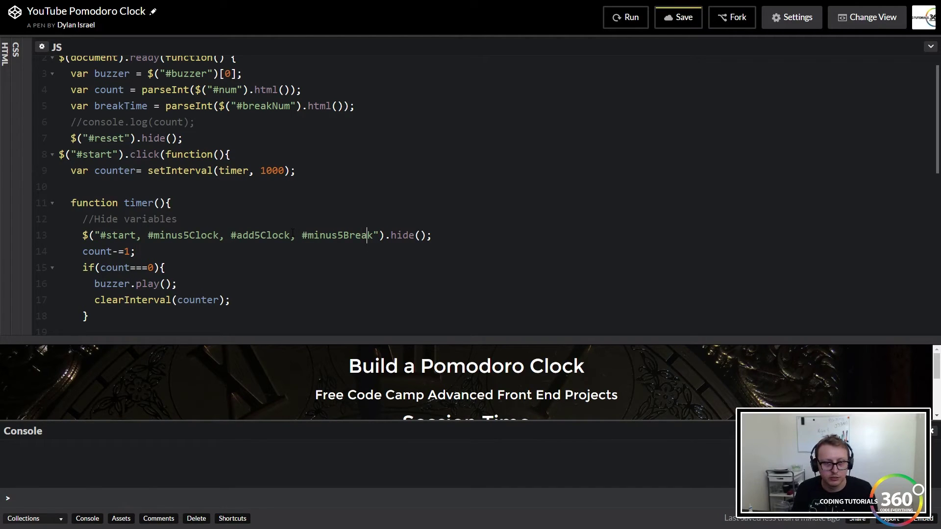
key("Right")
type(", add5Br")
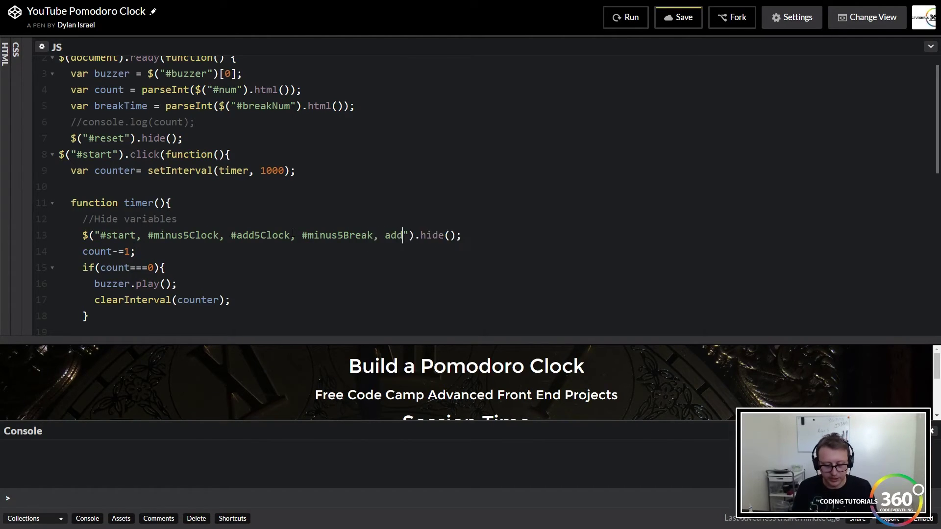
type("eak")
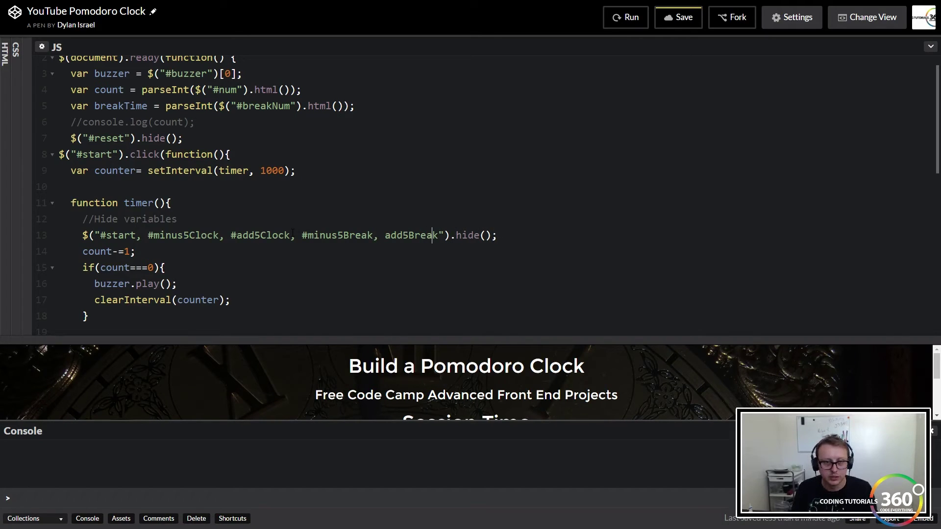
key("Left")
key("ctrl+Left")
key("Left")
key("Left")
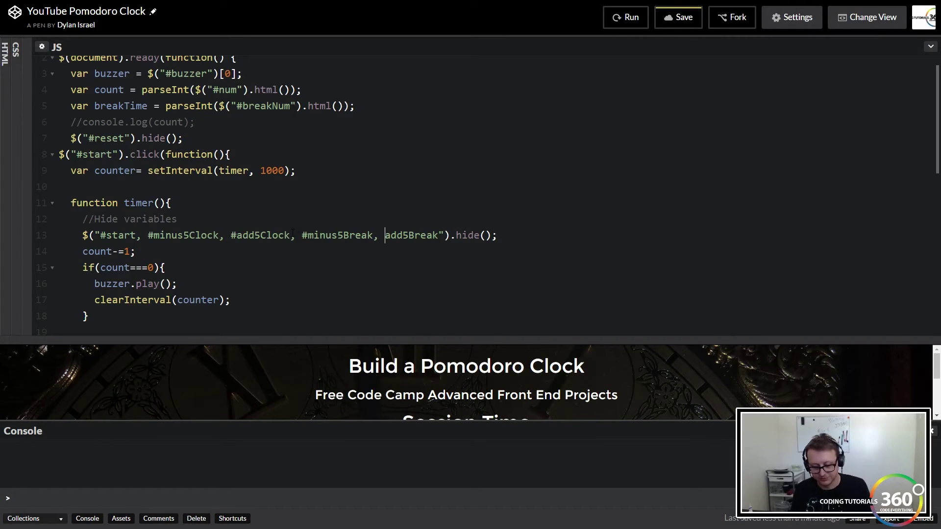
type("#")
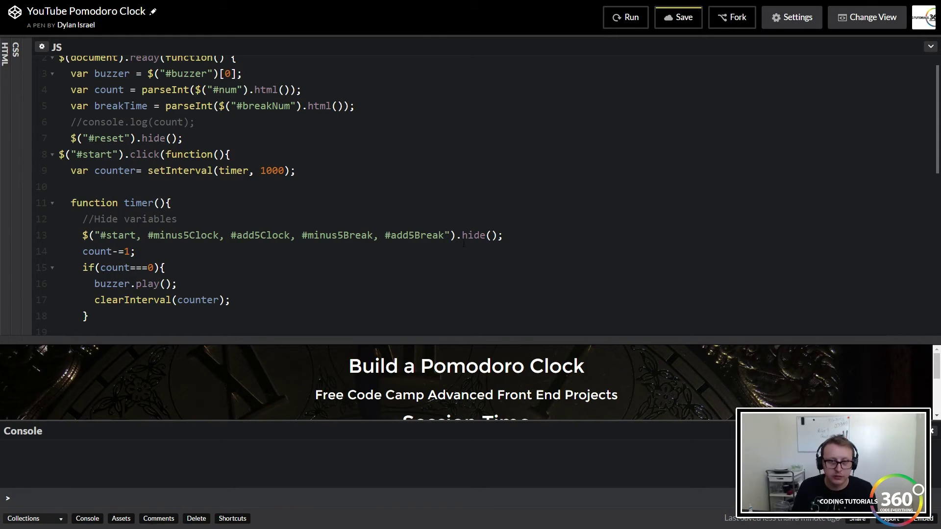
type(", ")
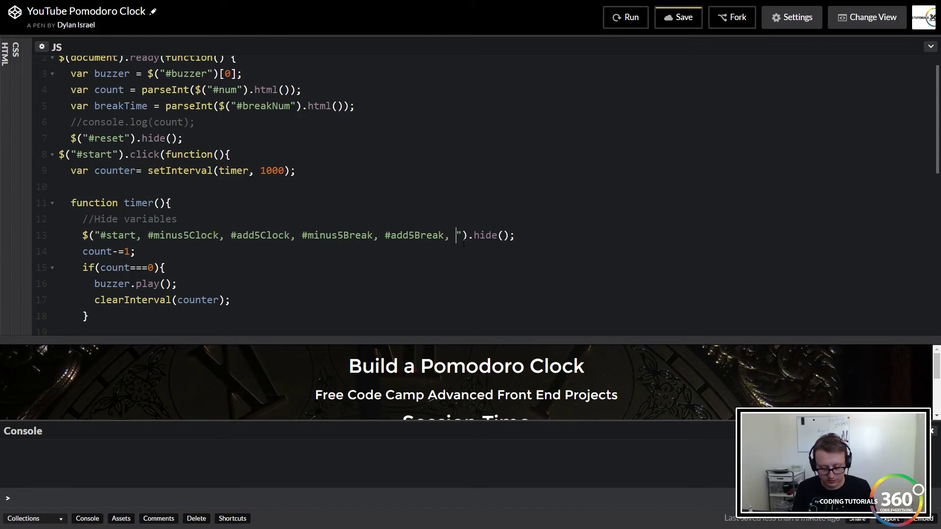
type("#break")
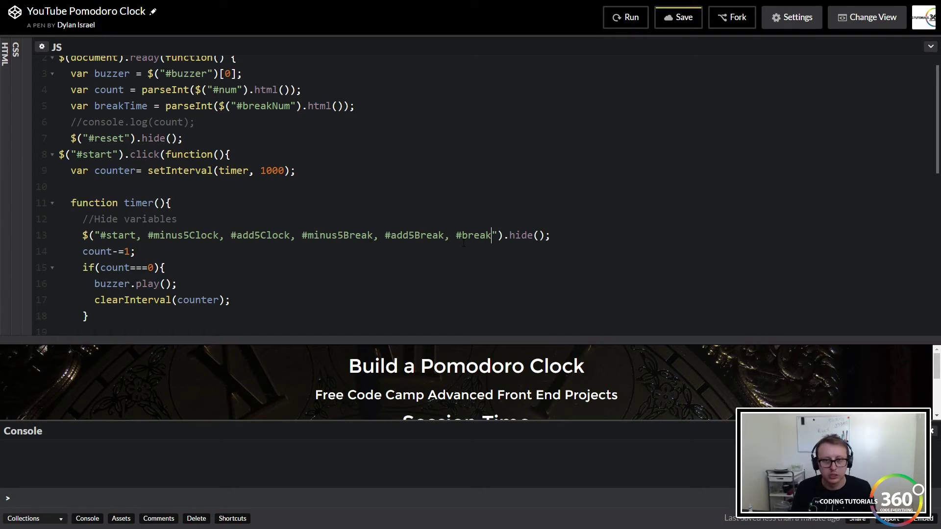
type("Num")
key("ctrl+s")
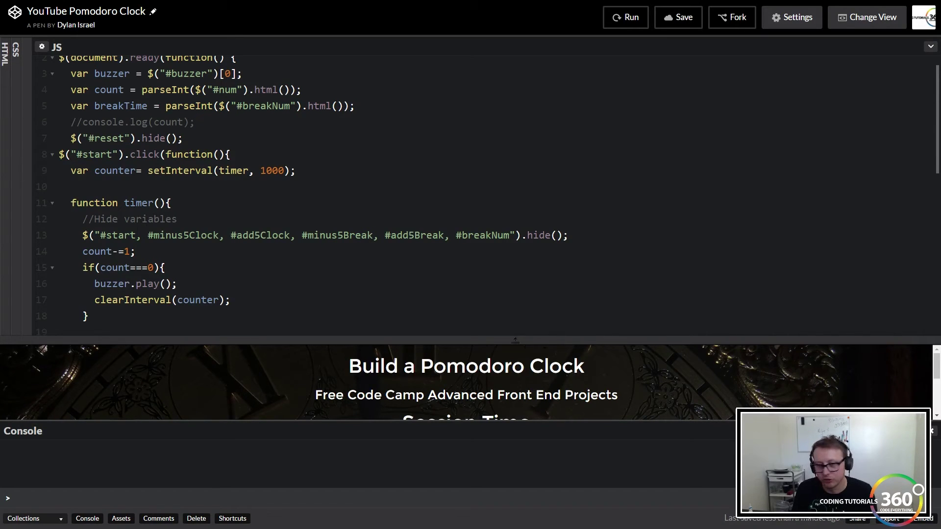
Add #title1 and #title2 to the hide list, fix the typos, save and rerun
mouse_move(534, 340)
left_mouse_down()
mouse_move(545, 283)
mouse_move(545, 294)
left_mouse_up()
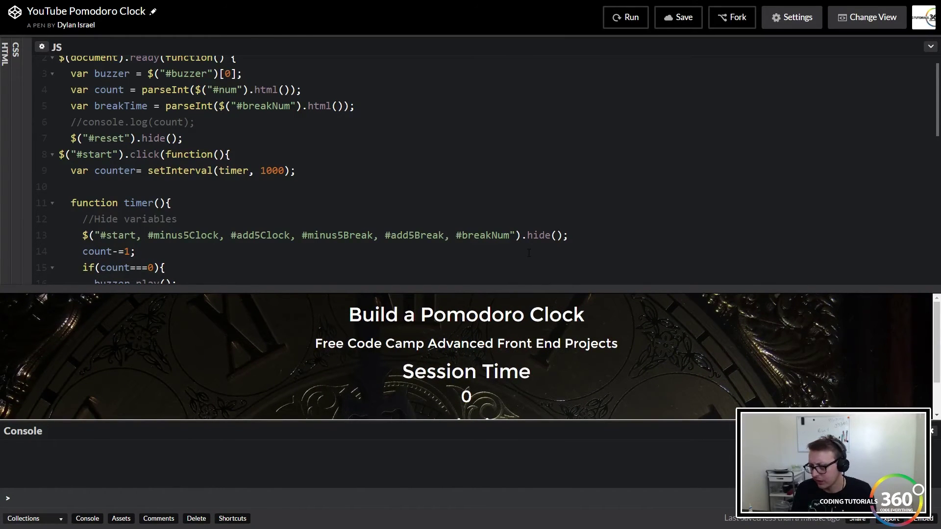
left_click_drag(481, 359, 566, 393)
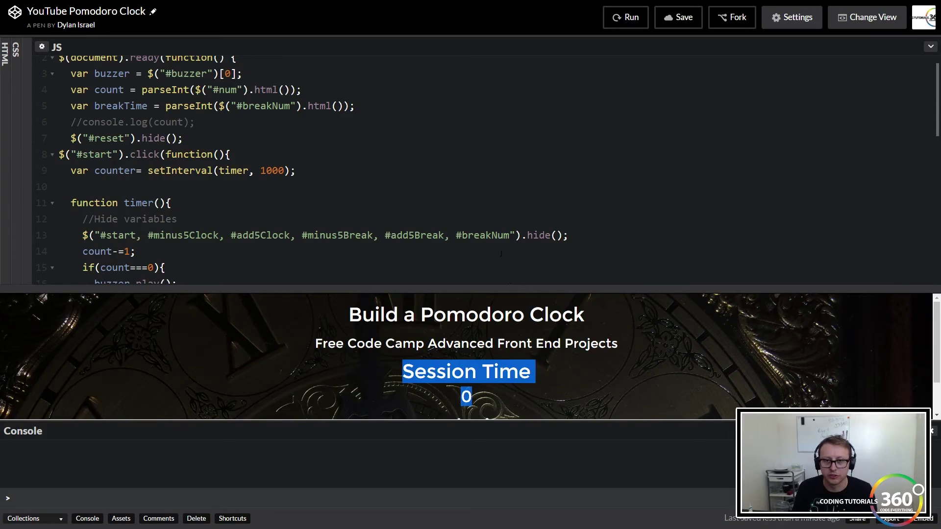
left_click(503, 235)
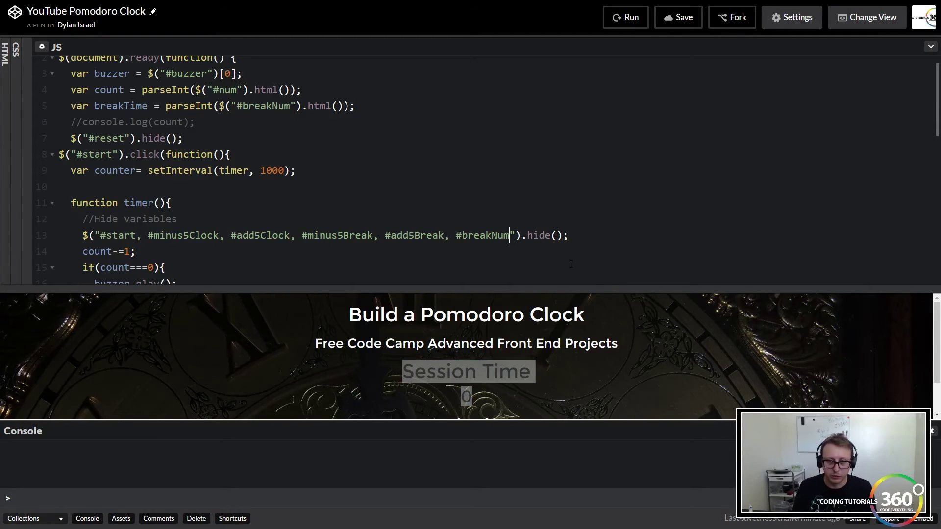
type(", #")
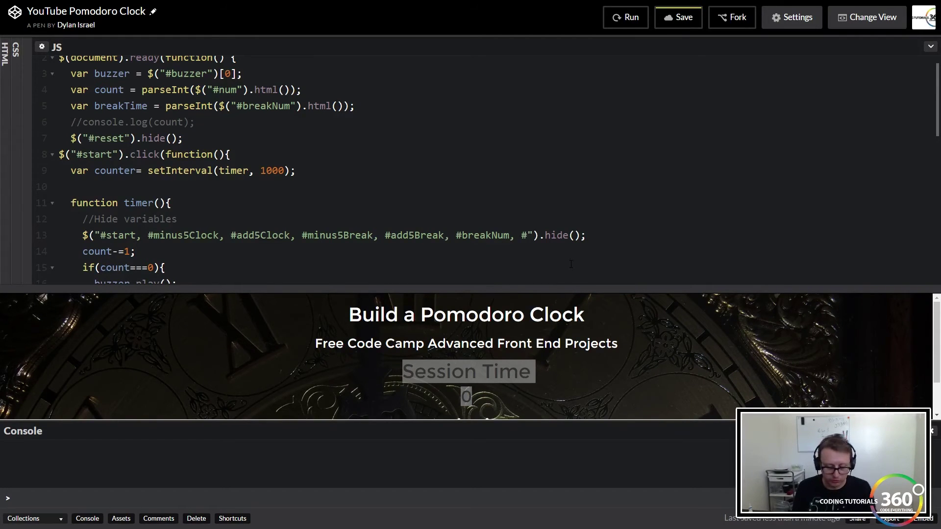
type("time")
key("BackSpace")
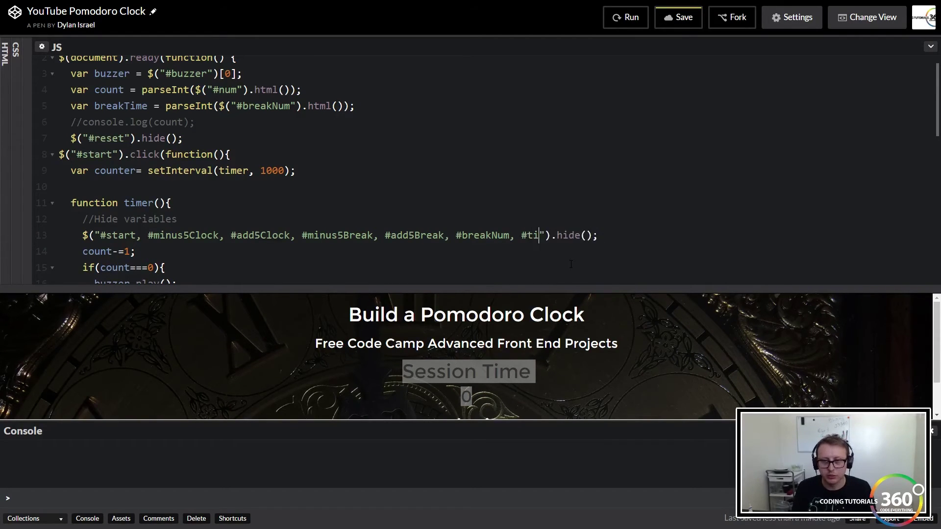
key("BackSpace")
type("tle1")
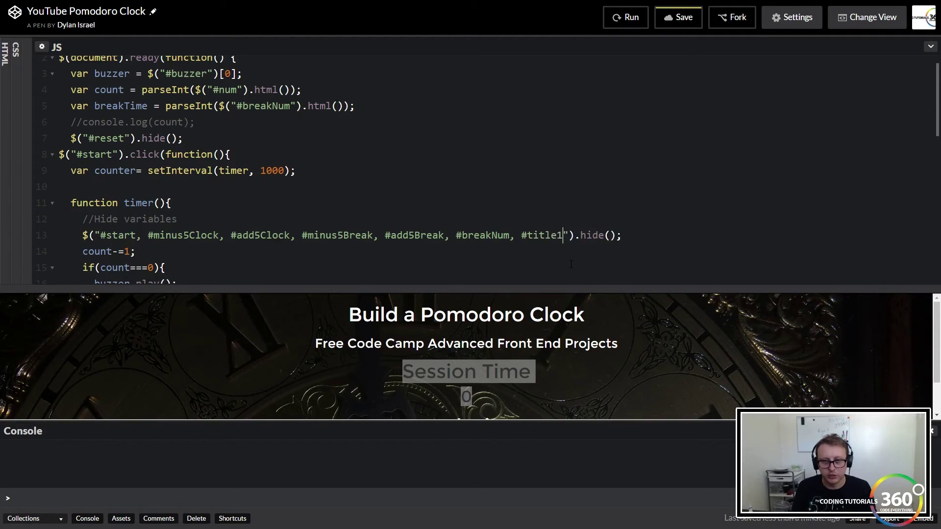
type(", title")
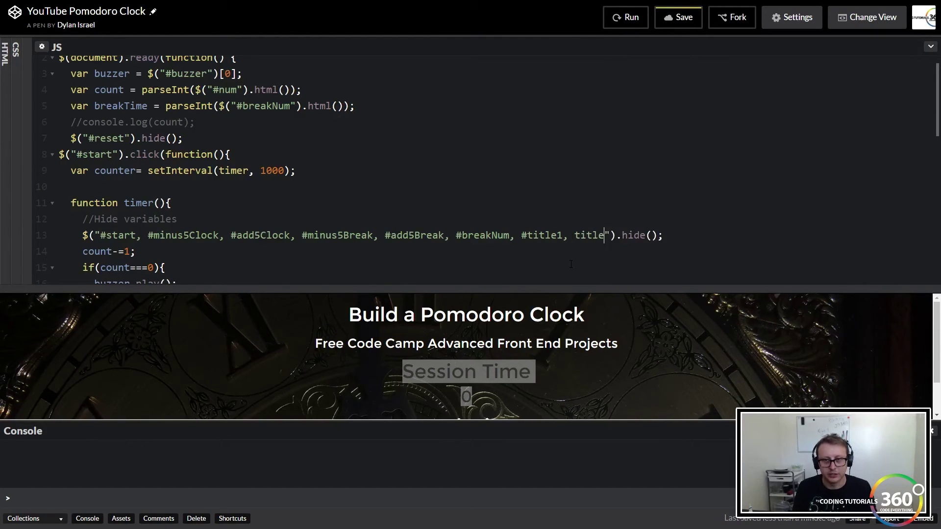
type("2")
key("Left")
key("Left")
key("Left")
key("Left")
key("Left")
key("Left")
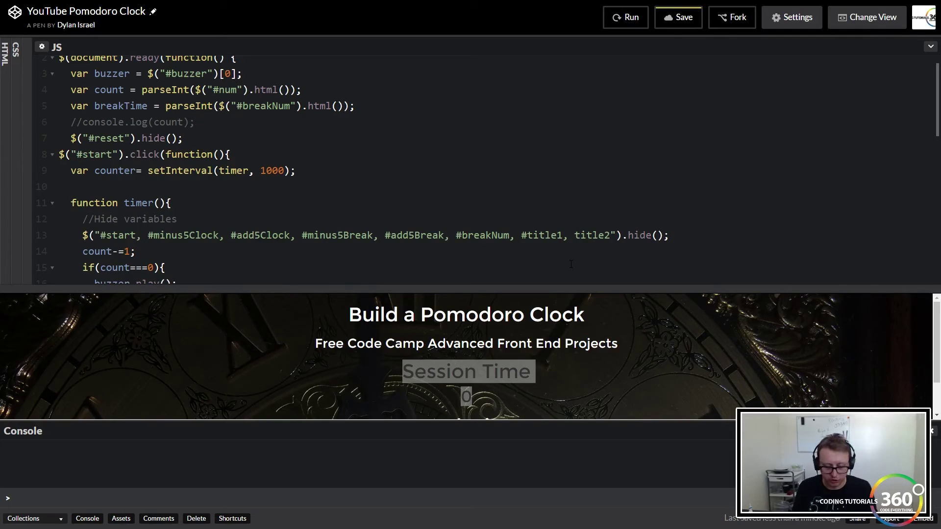
type("#")
key("ctrl+s")
left_click(627, 18)
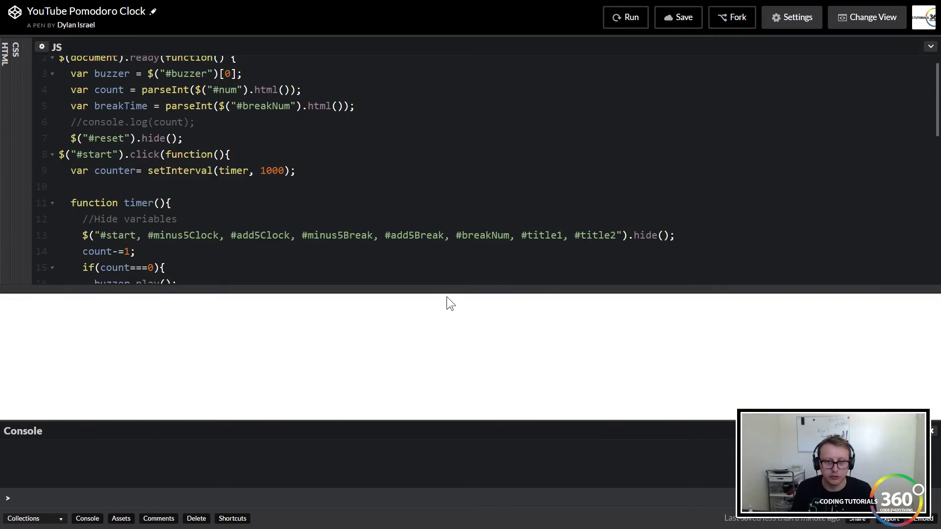
Start the clock to confirm controls and headings hide, then show the HTML beside the JavaScript
left_click_drag(458, 288, 457, 168)
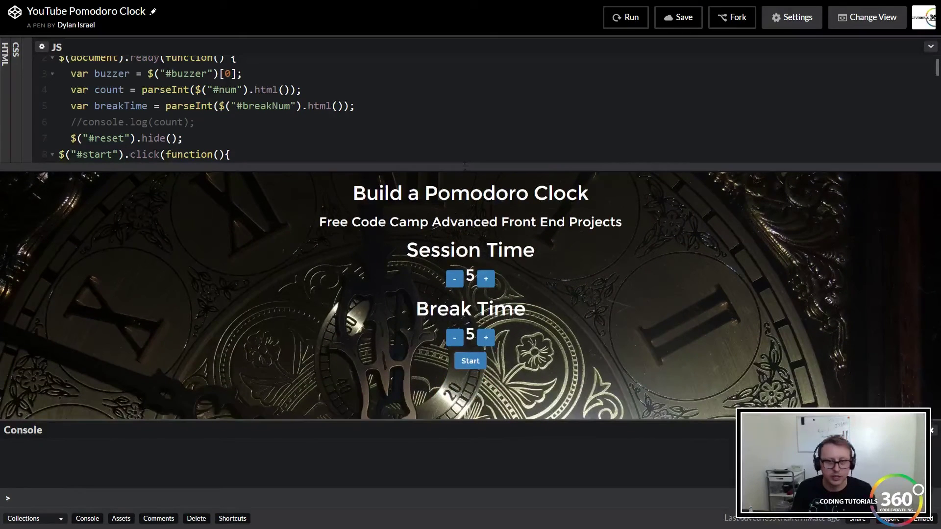
left_click(471, 361)
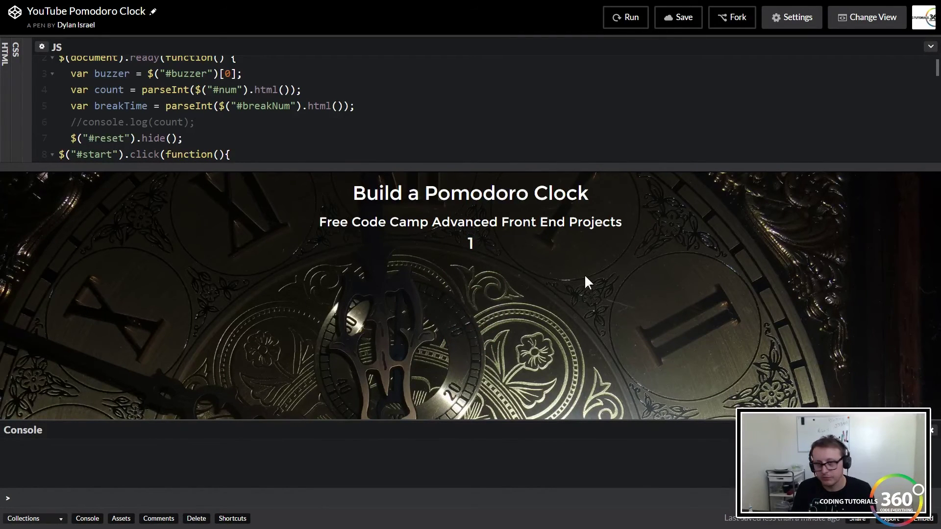
left_click_drag(481, 168, 481, 342)
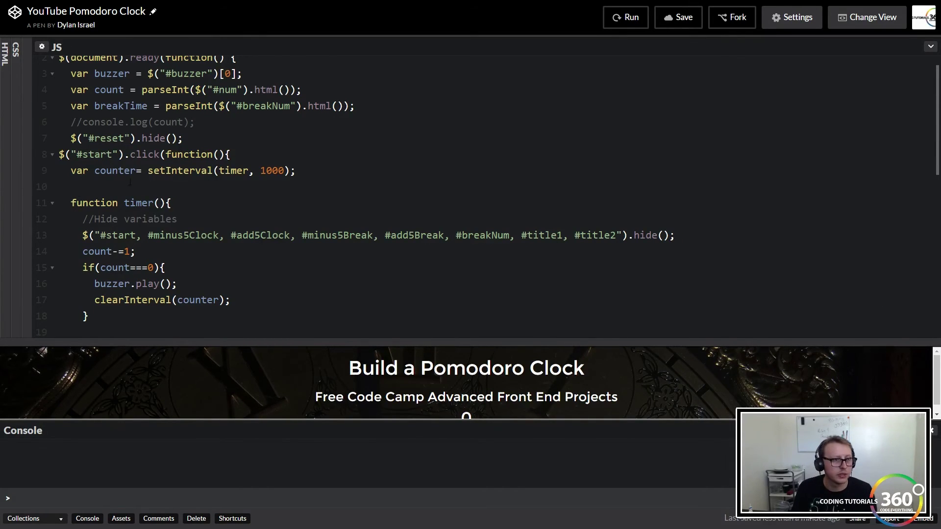
left_click_drag(17, 194, 512, 191)
scroll(282, 190, "up", 5)
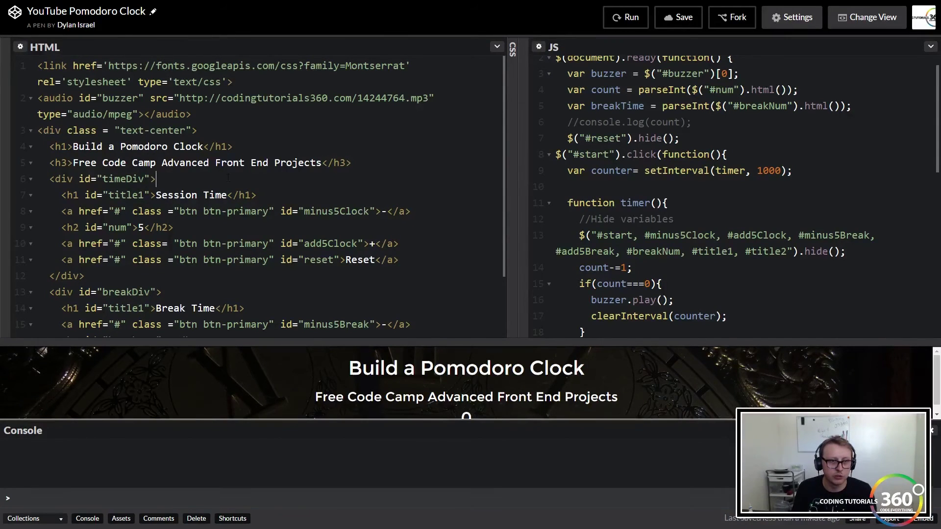
Insert an empty <h2 id="timeType"></h2> above the num heading and save the pen
left_click_drag(55, 195, 257, 195)
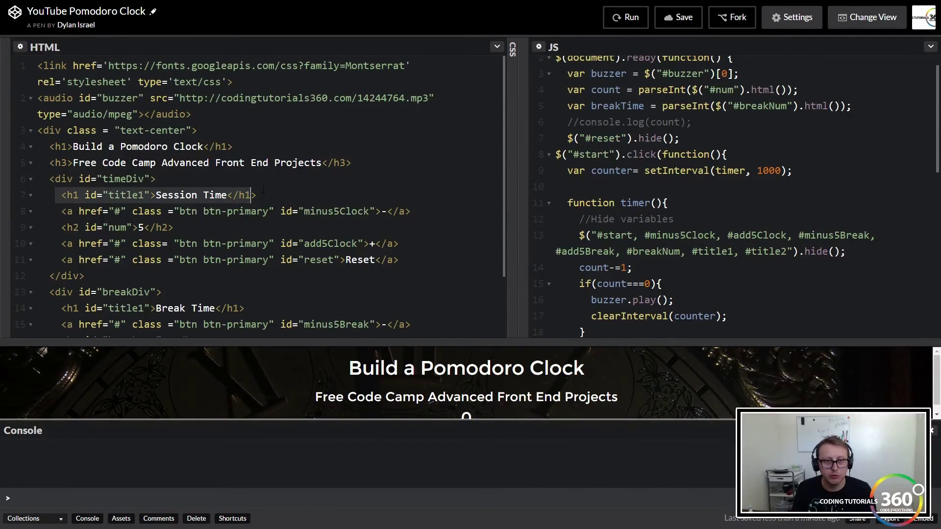
left_click(218, 182)
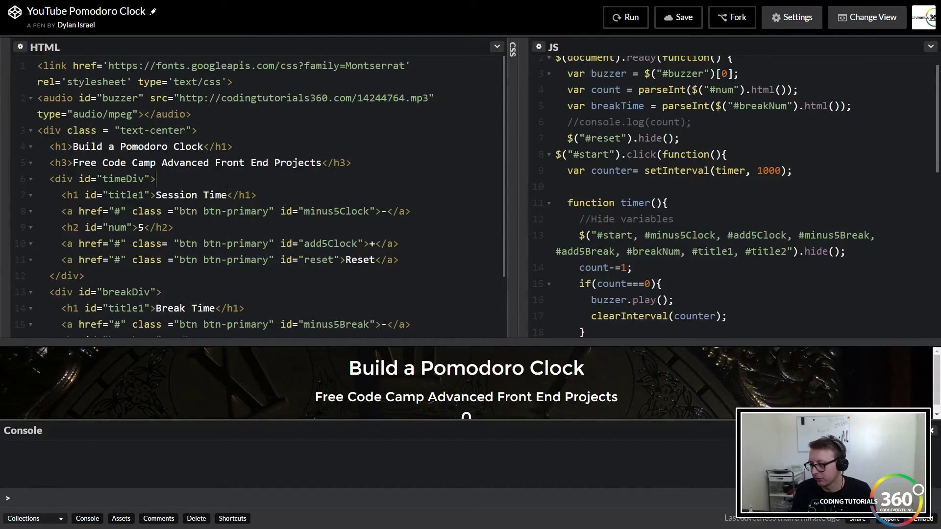
left_click(62, 228)
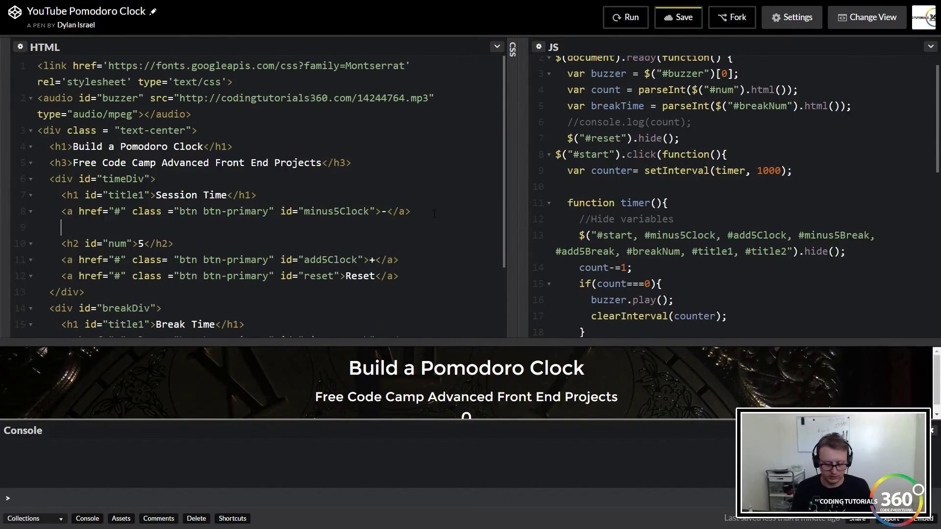
type("<h2 id=\"timeType\"></h2>")
key("ctrl+s")
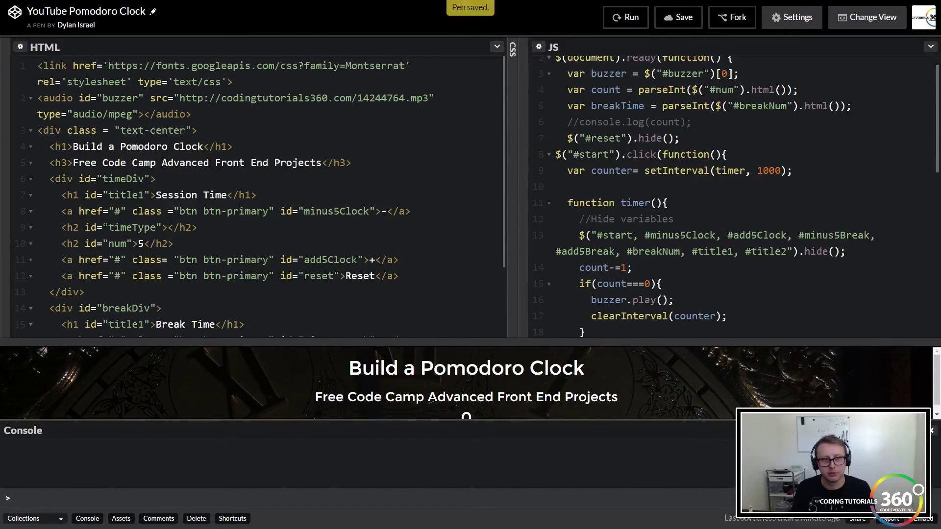
left_click_drag(520, 237, 8, 245)
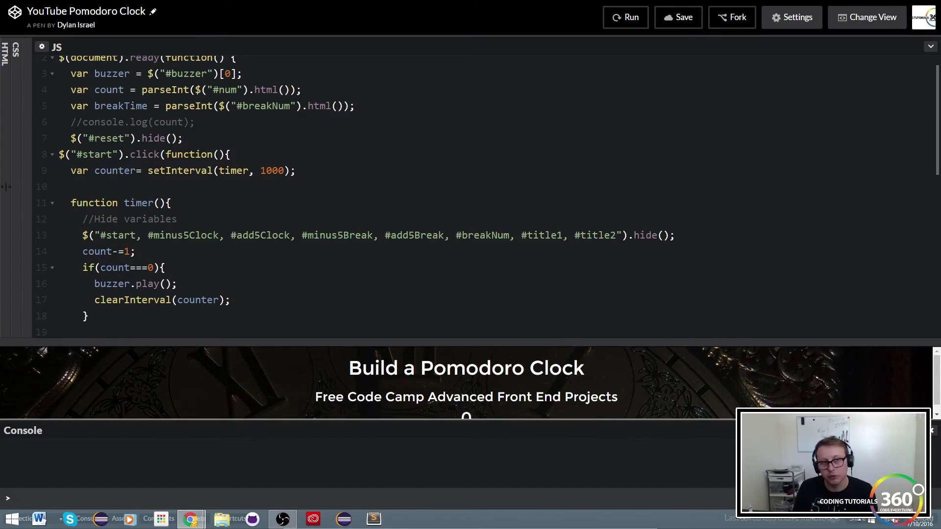
Add $("#timeType").html("Session Time:"); below the hide line, save, and rerun the pen
left_click(691, 235)
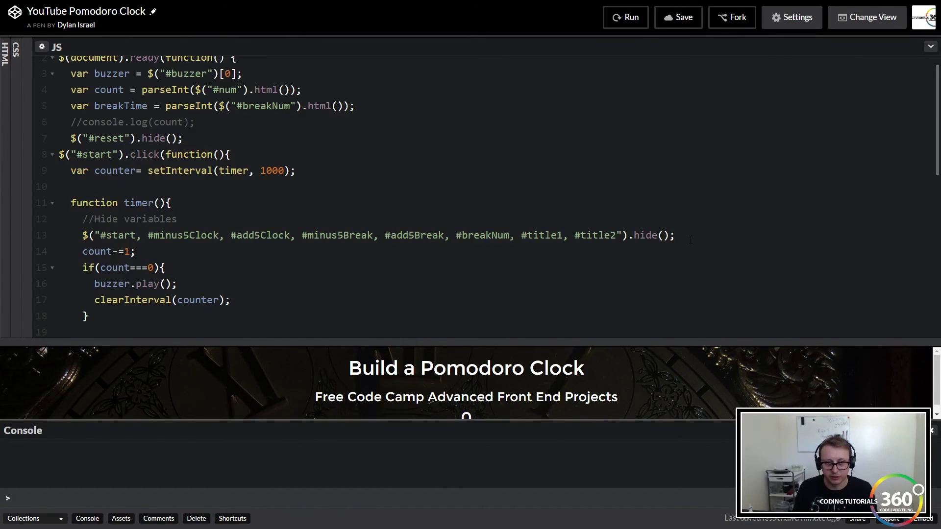
key("Return")
type("$(0")
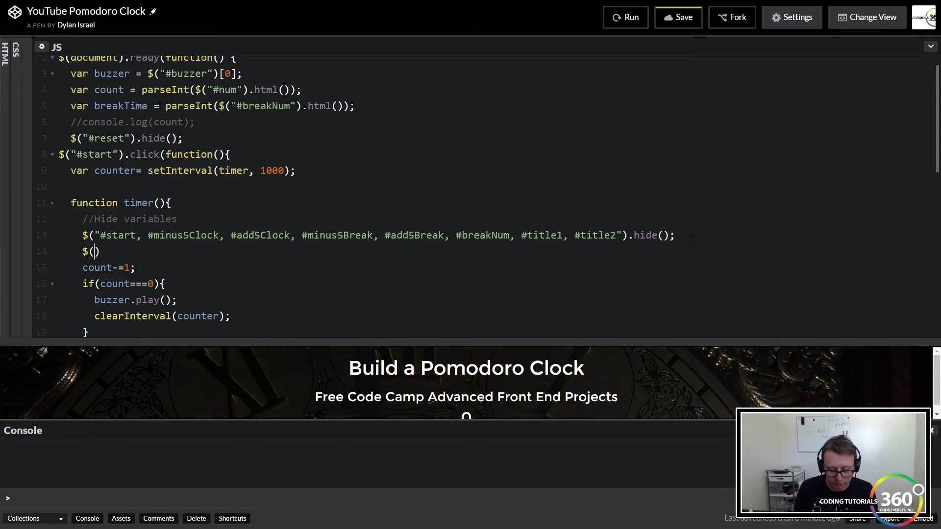
type(")")
key("Left")
type("\"\"")
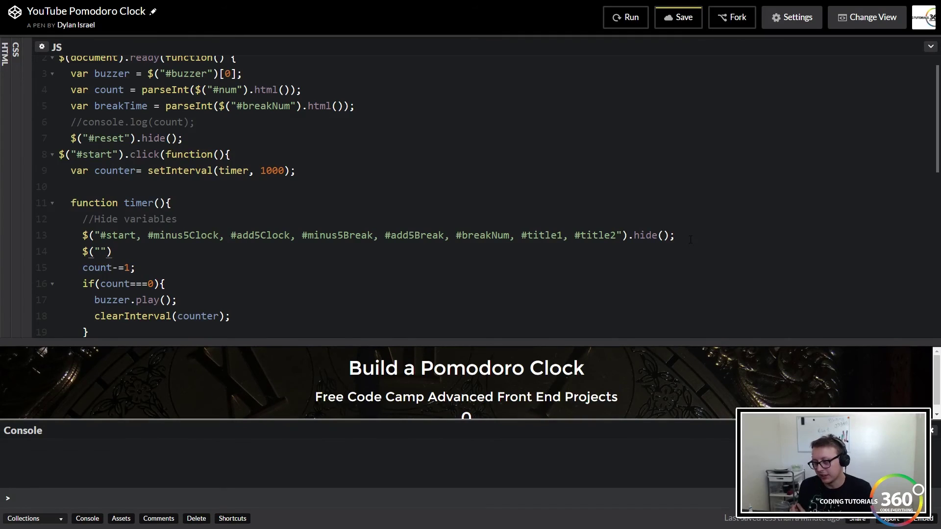
key("Left")
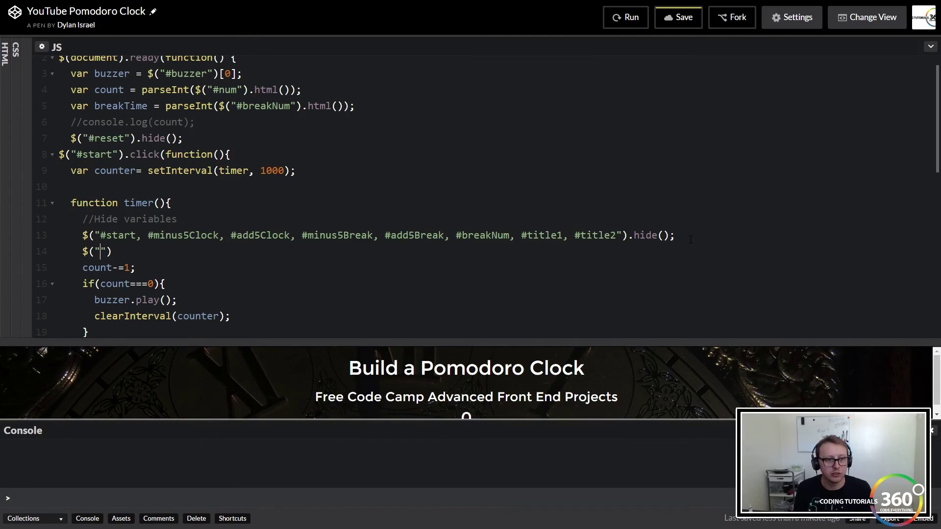
type("#")
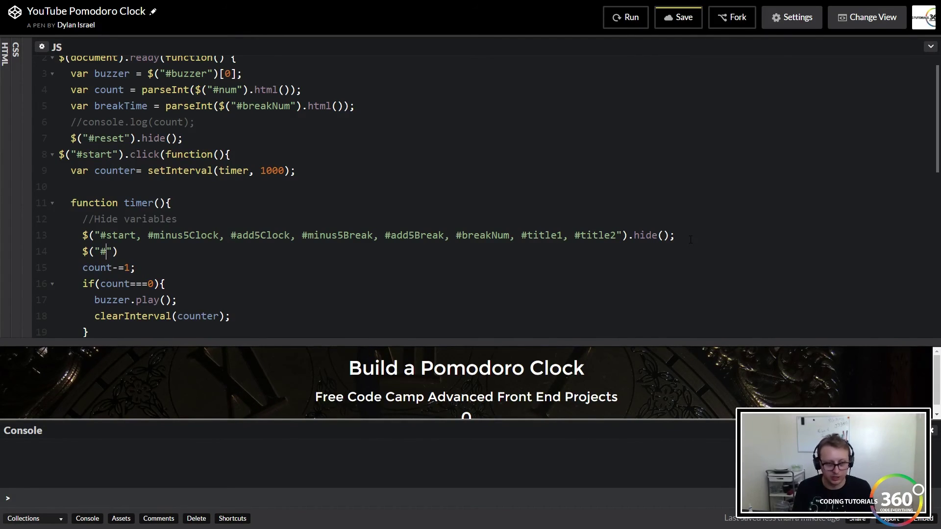
type("time")
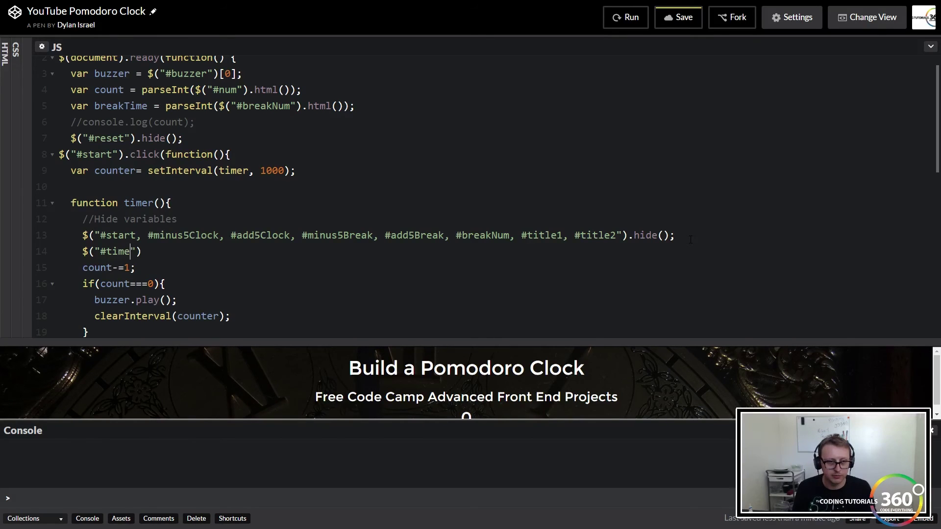
type("Type")
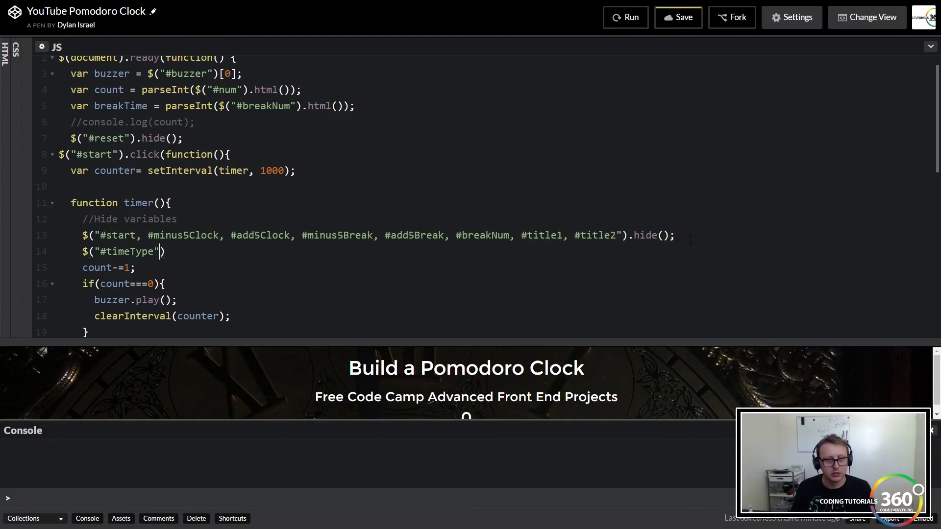
key("Right")
key("Right")
type(".")
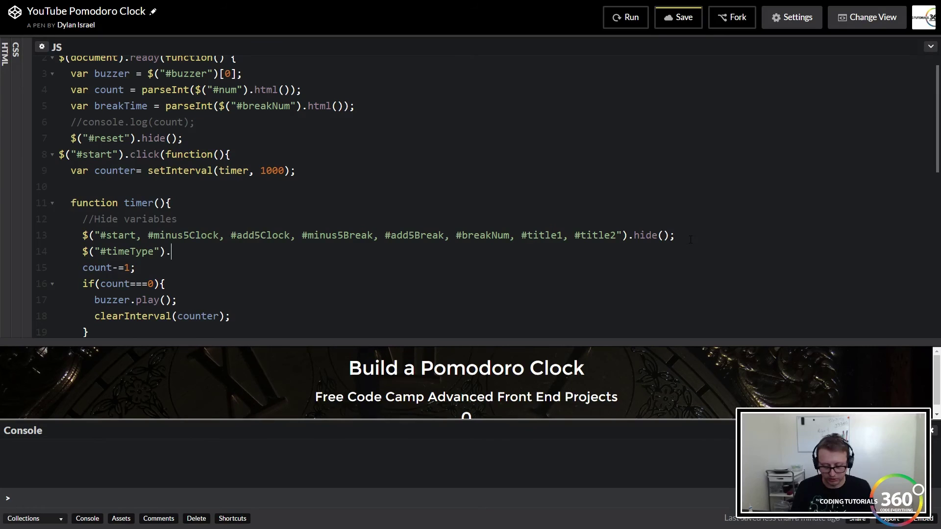
type("html(")
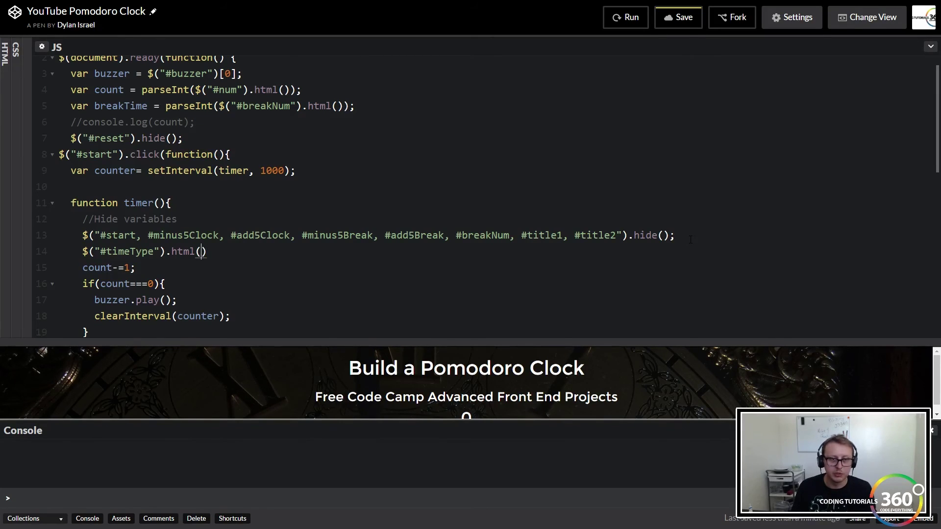
type("\"Sess")
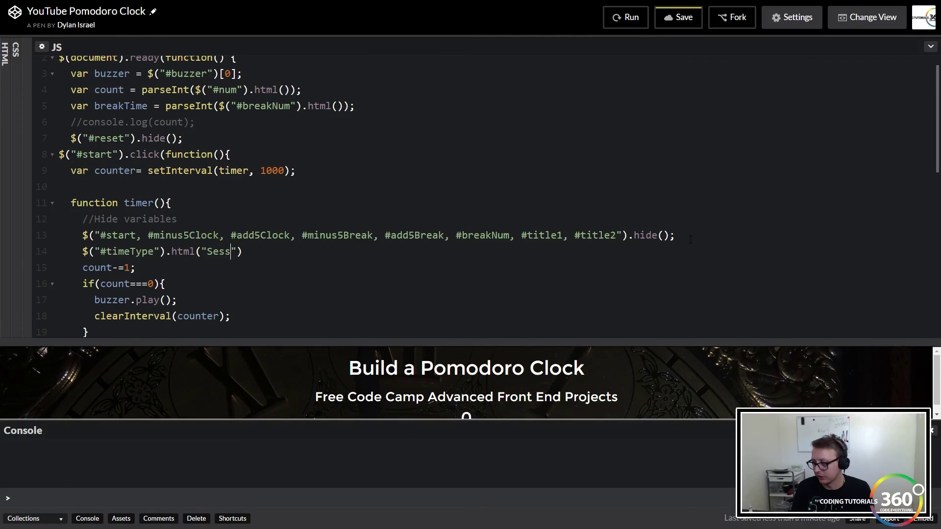
type("ion Time:")
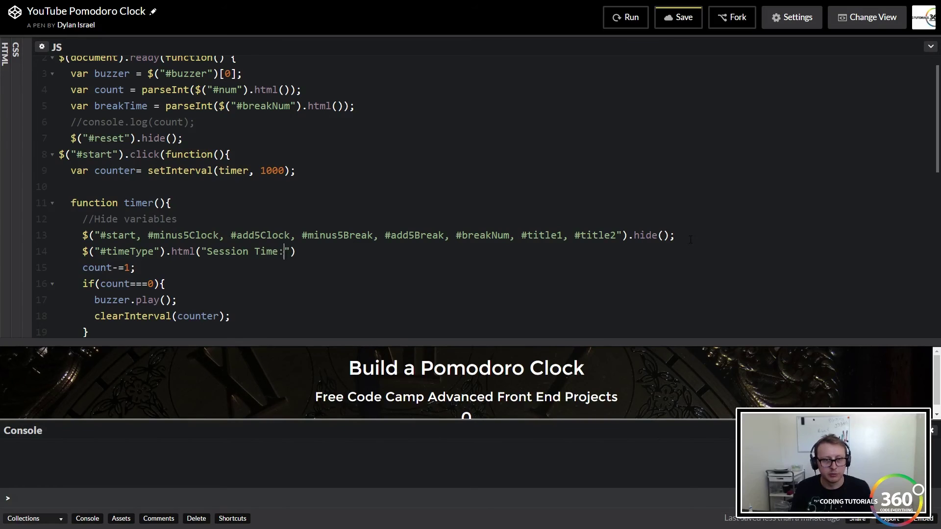
key("End")
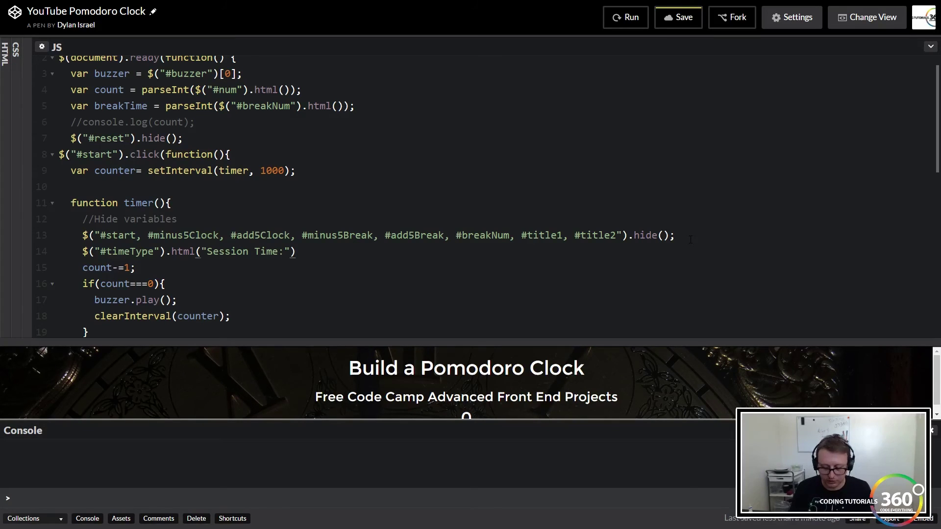
key("ctrl+s")
left_click(626, 17)
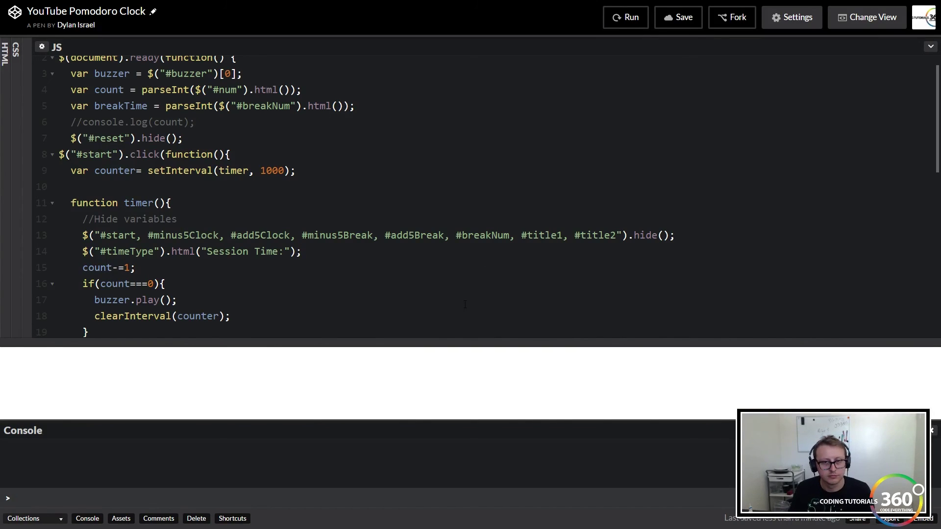
Start the enlarged clock and watch the "Session Time:" countdown reach 0
left_click_drag(464, 342, 465, 109)
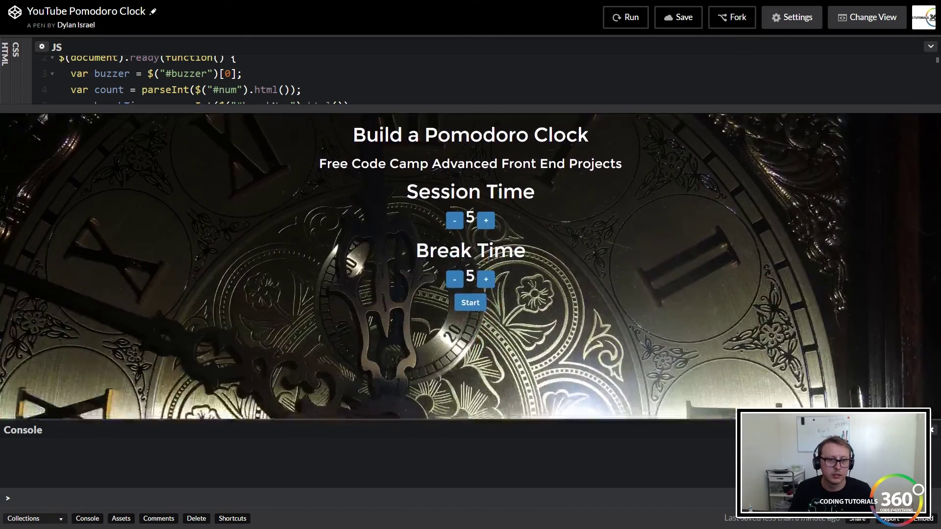
left_click(471, 303)
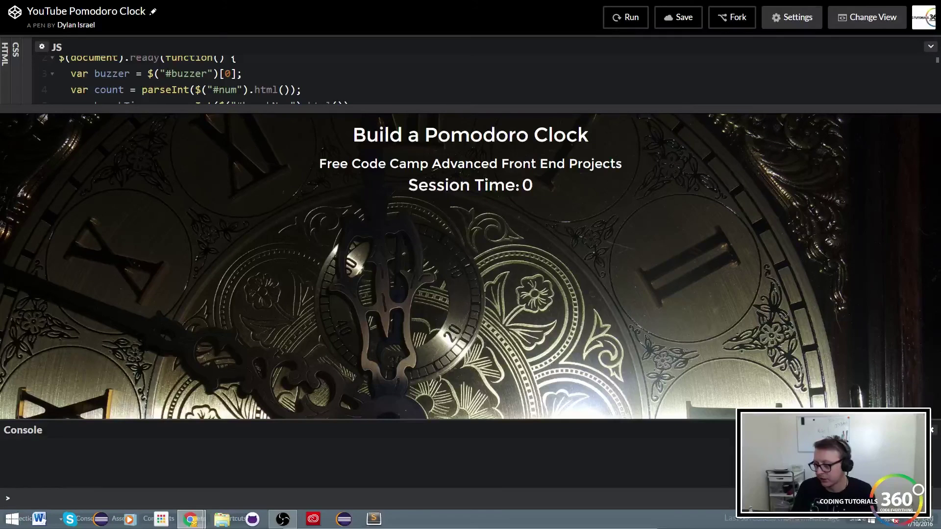
left_click_drag(558, 110, 562, 289)
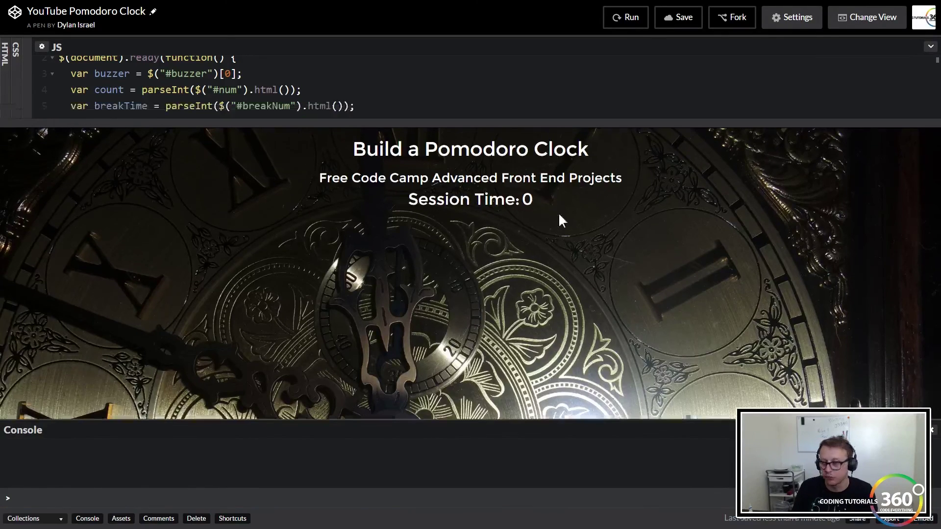